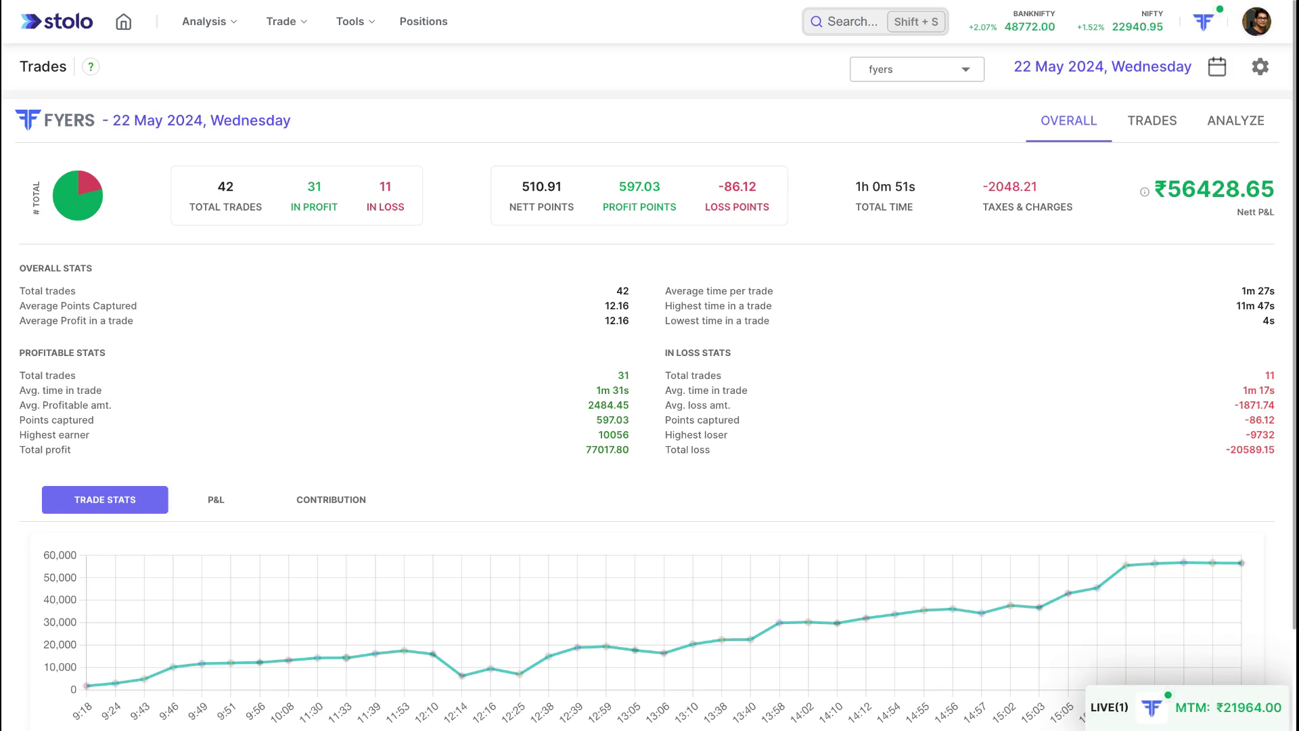
pyautogui.scroll(-2, 649, 365)
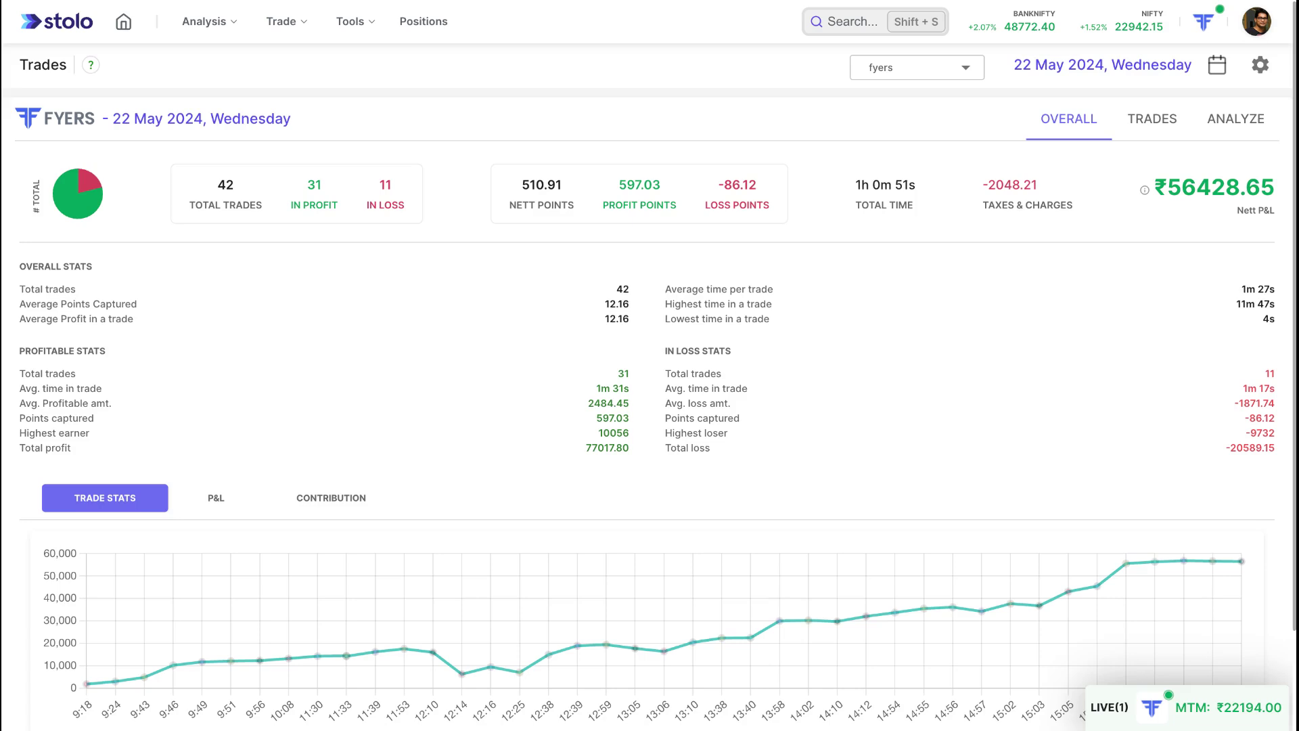
pyautogui.scroll(-2, 650, 365)
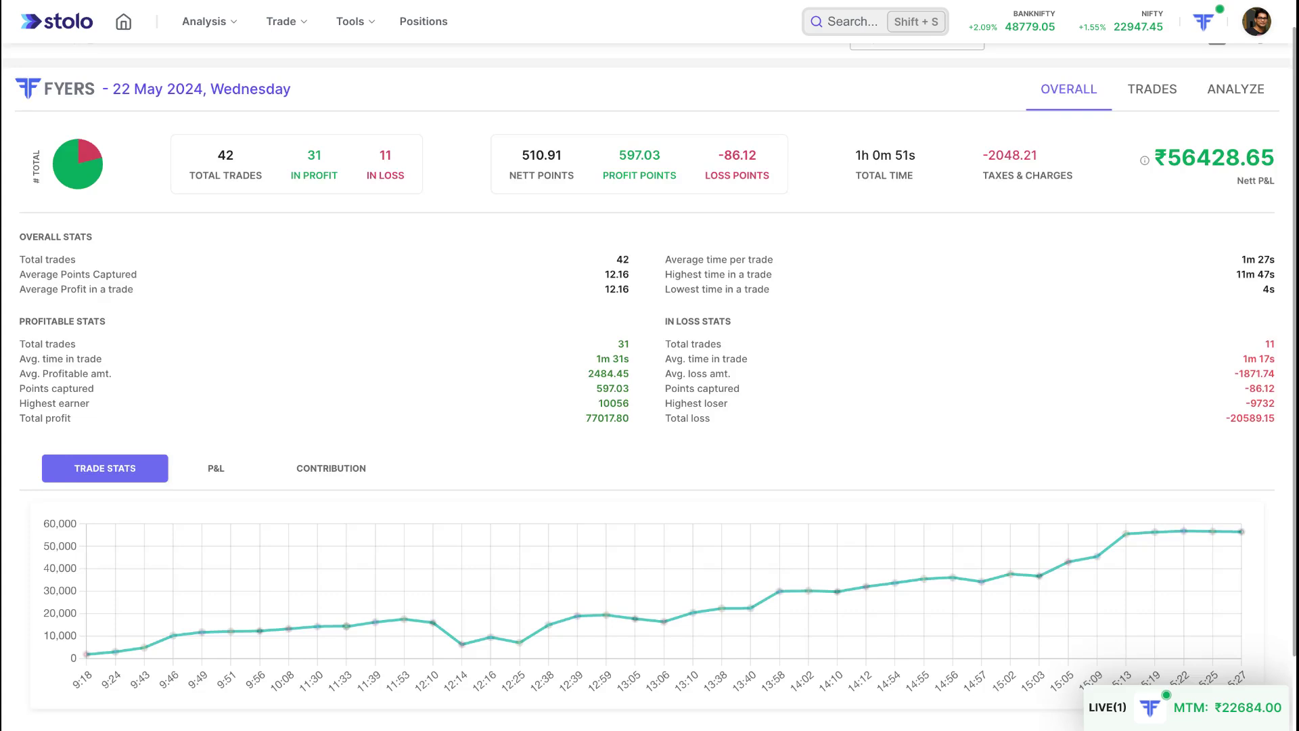
pyautogui.scroll(1, 649, 379)
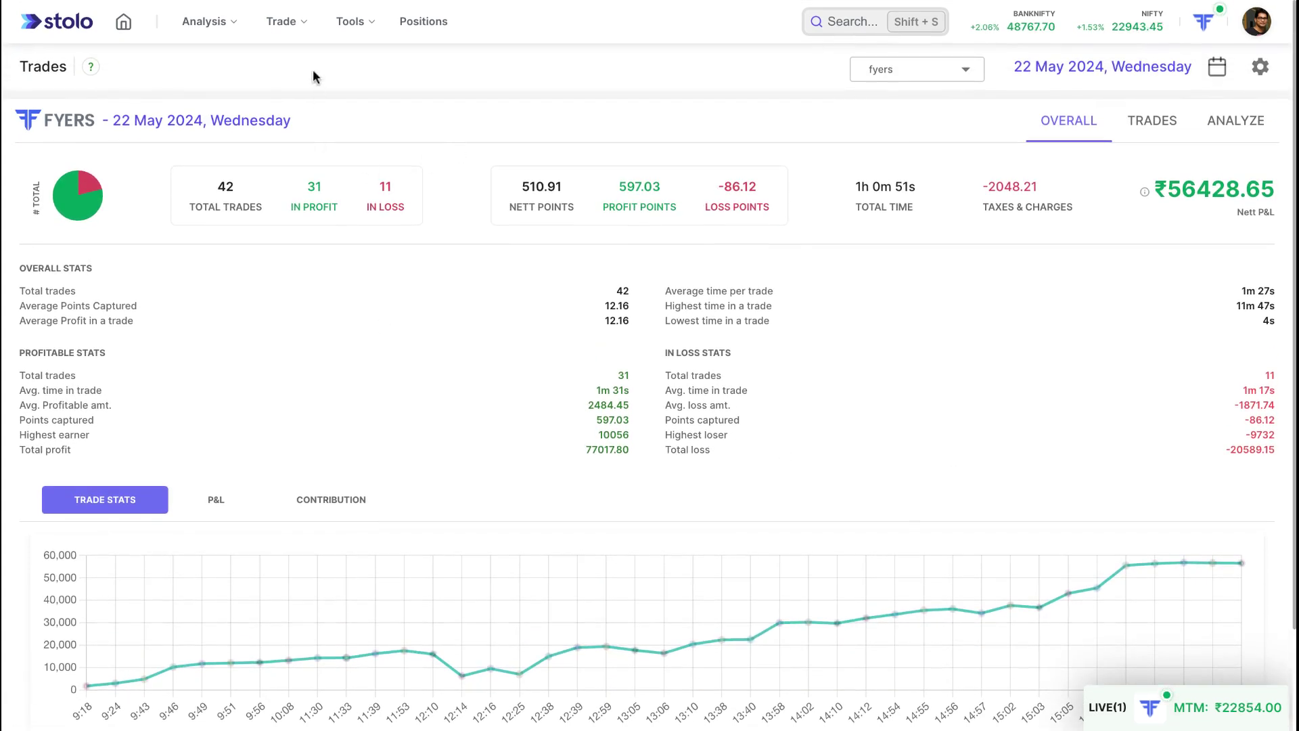
pyautogui.click(289, 28)
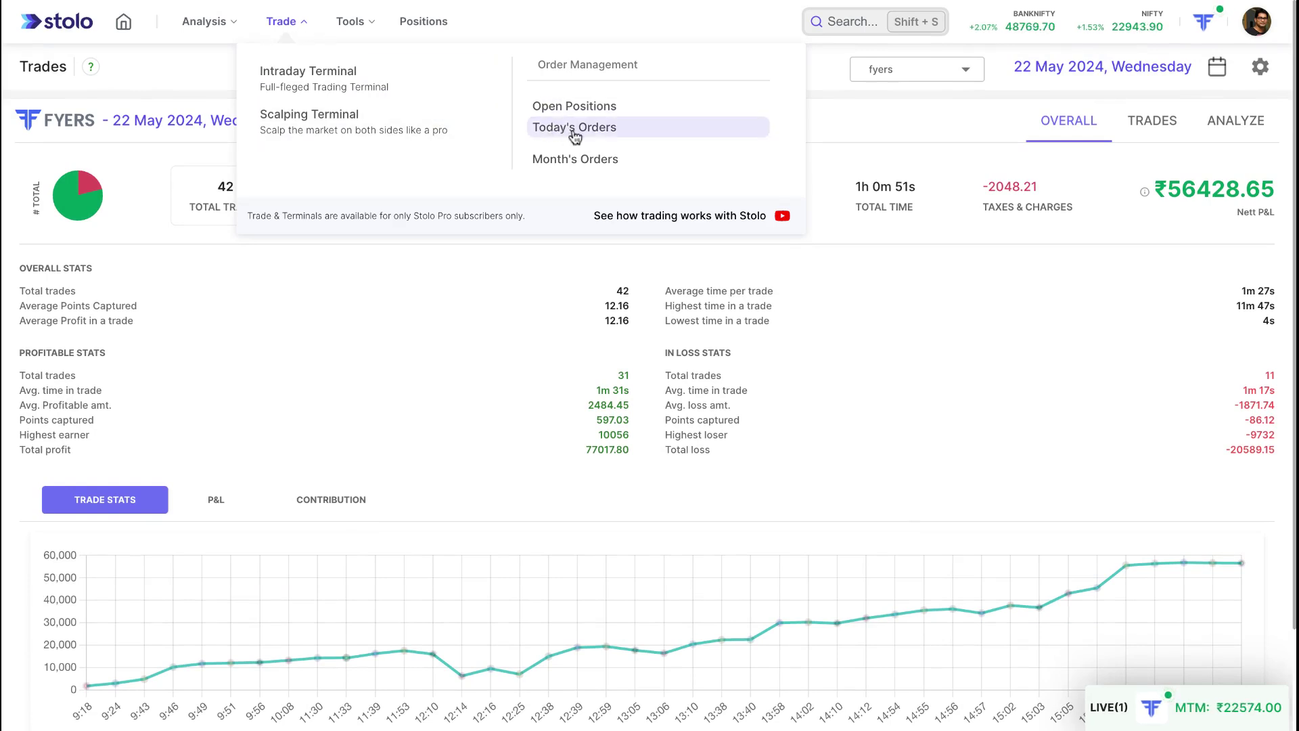
pyautogui.scroll(-2, 972, 408)
pyautogui.scroll(2, 971, 405)
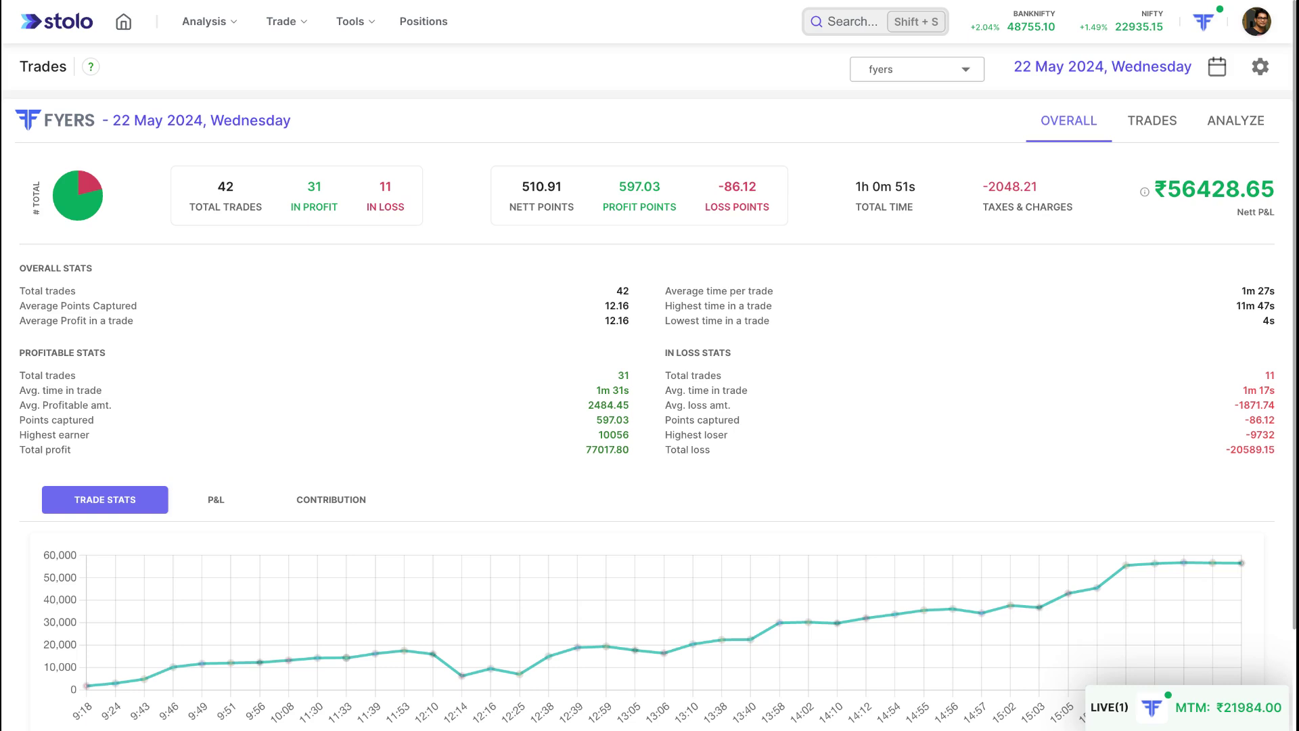
pyautogui.scroll(-1, 649, 365)
pyautogui.scroll(1, 649, 366)
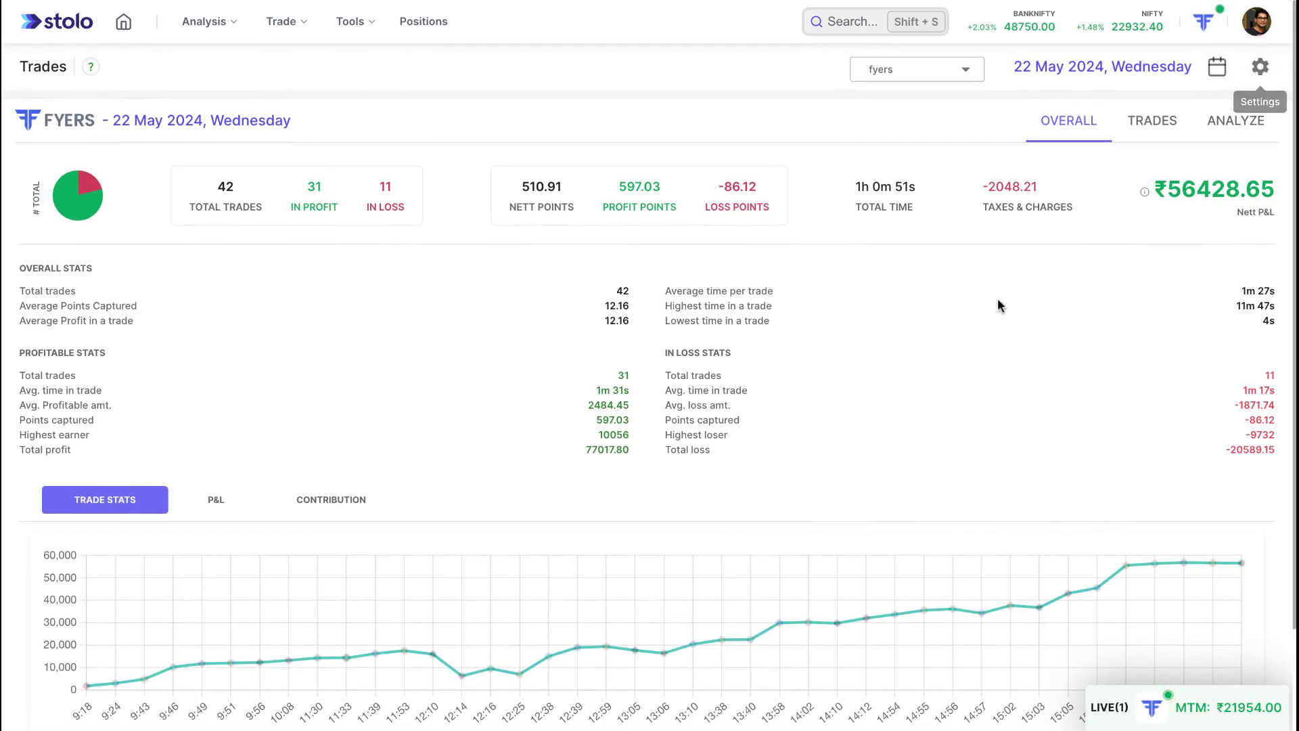
pyautogui.scroll(-1, 1025, 366)
pyautogui.scroll(1, 1026, 366)
pyautogui.scroll(-1, 1026, 368)
pyautogui.scroll(1, 1026, 369)
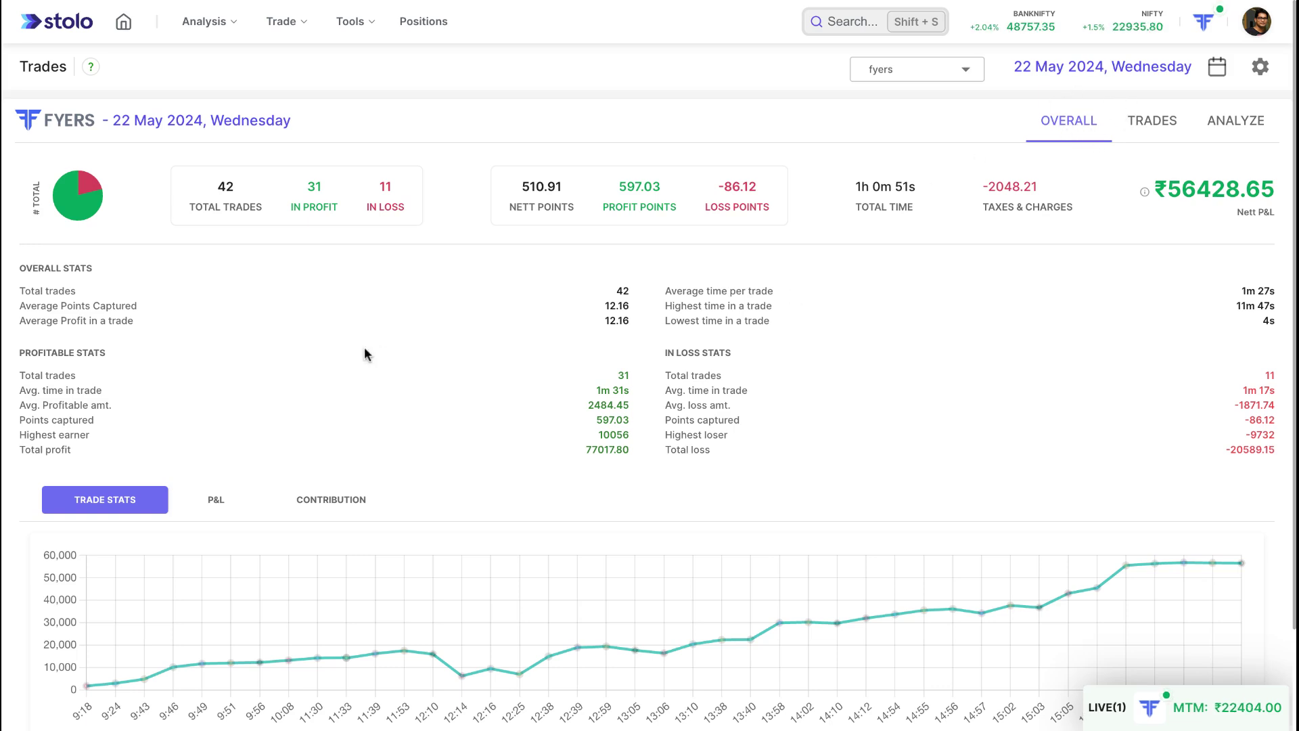
# Step: Examine the day's summary of total, profitable and losing trades, points captured and total time in the market
pyautogui.scroll(-1, 365, 348)
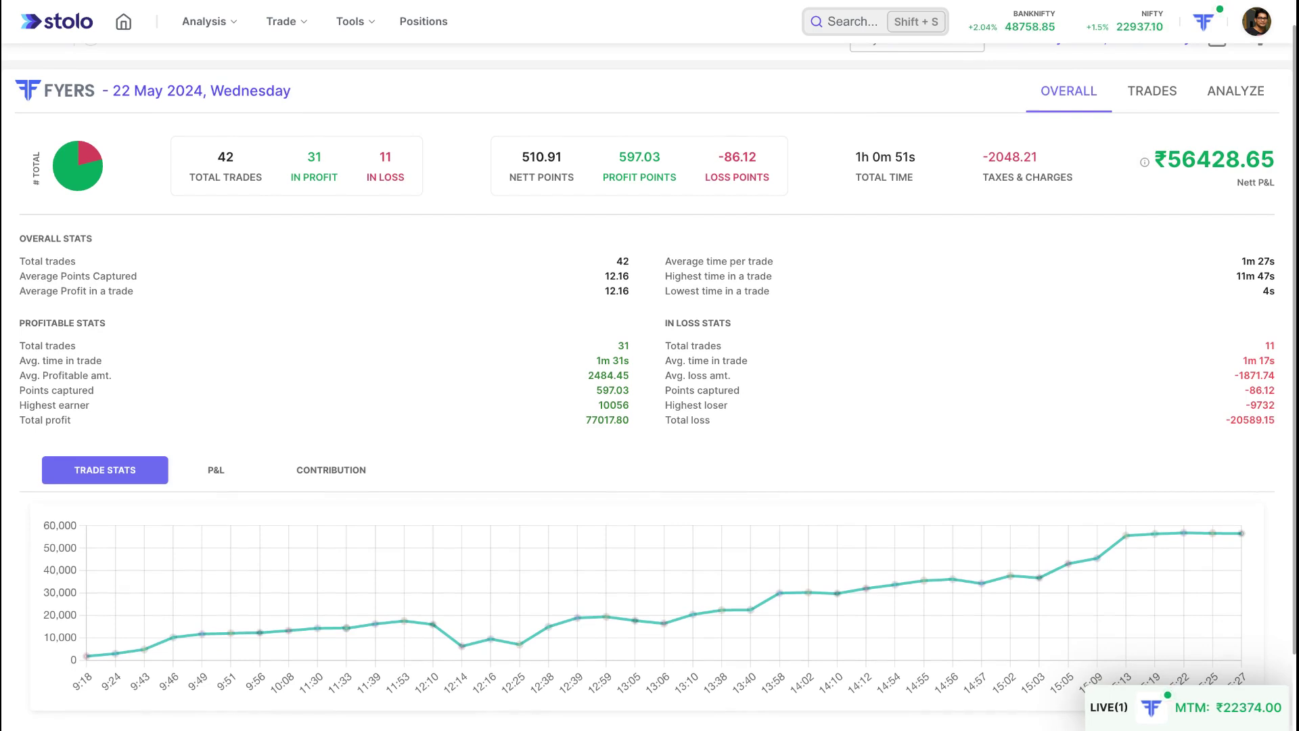
pyautogui.scroll(1, 647, 378)
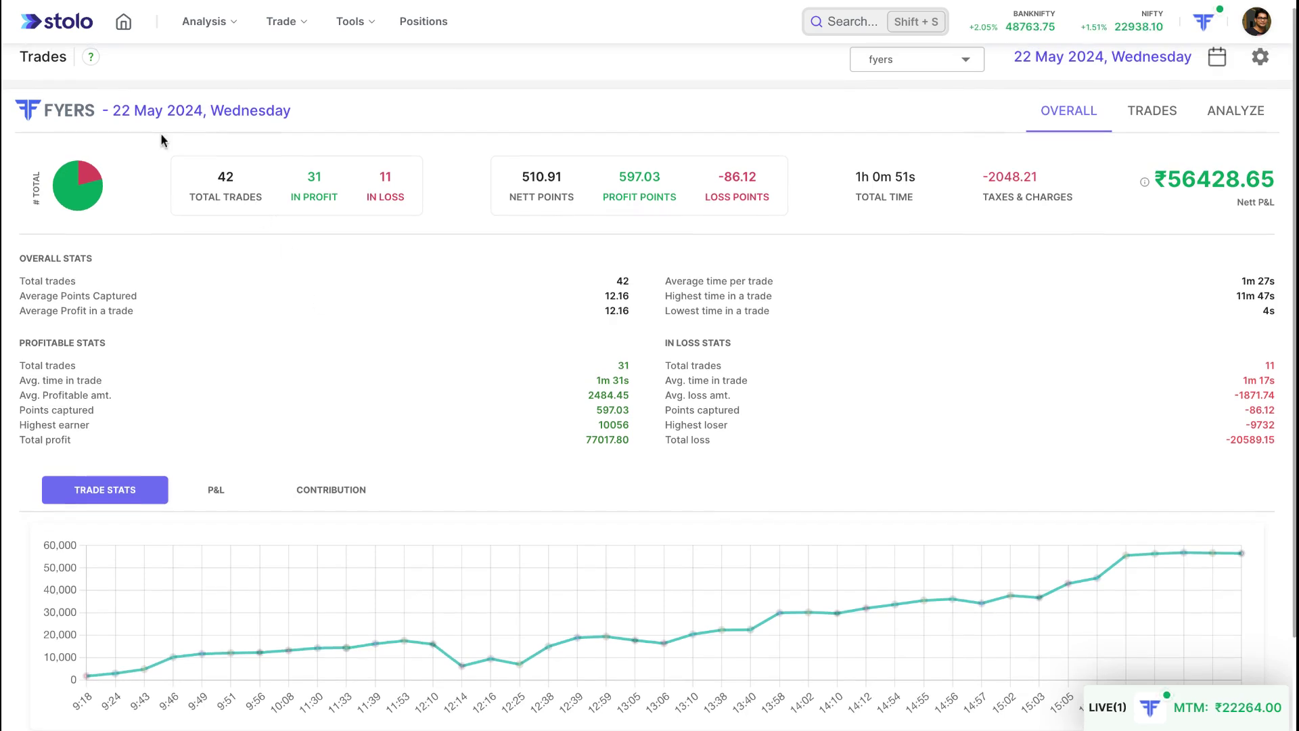
pyautogui.scroll(1, 161, 132)
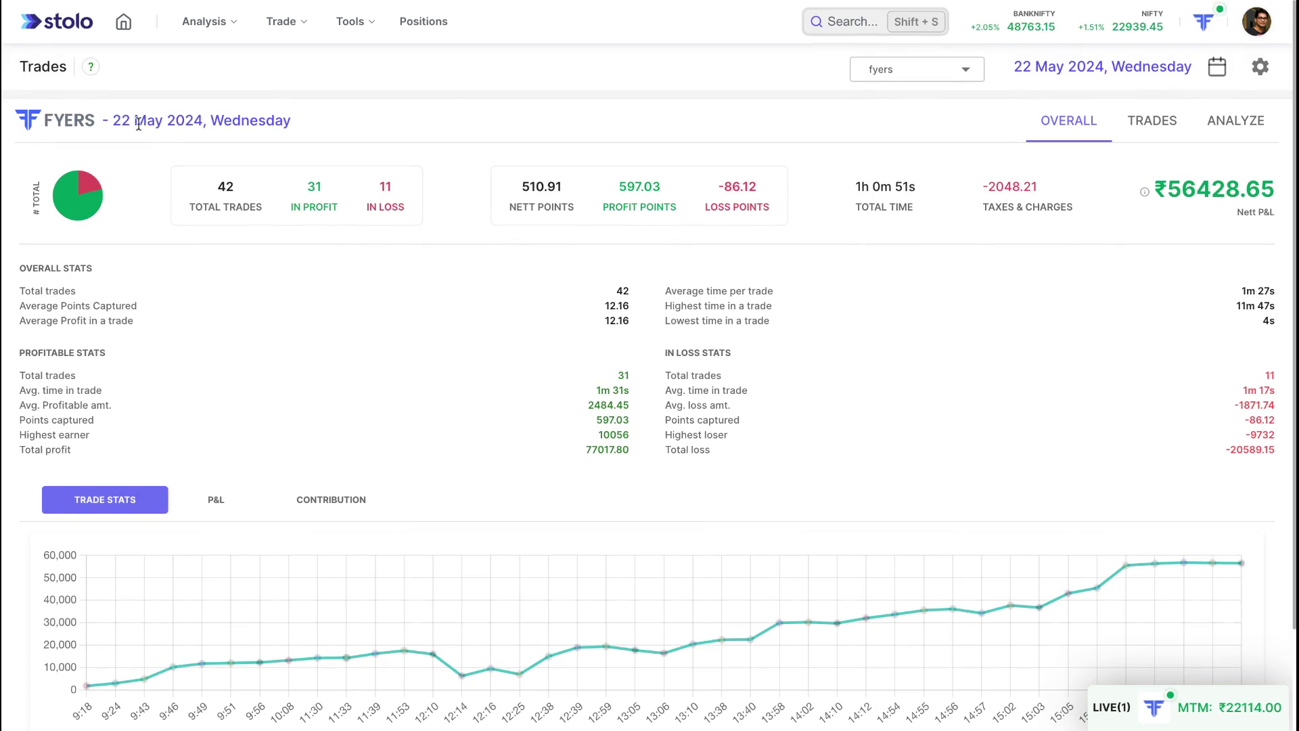
pyautogui.scroll(-1, 289, 165)
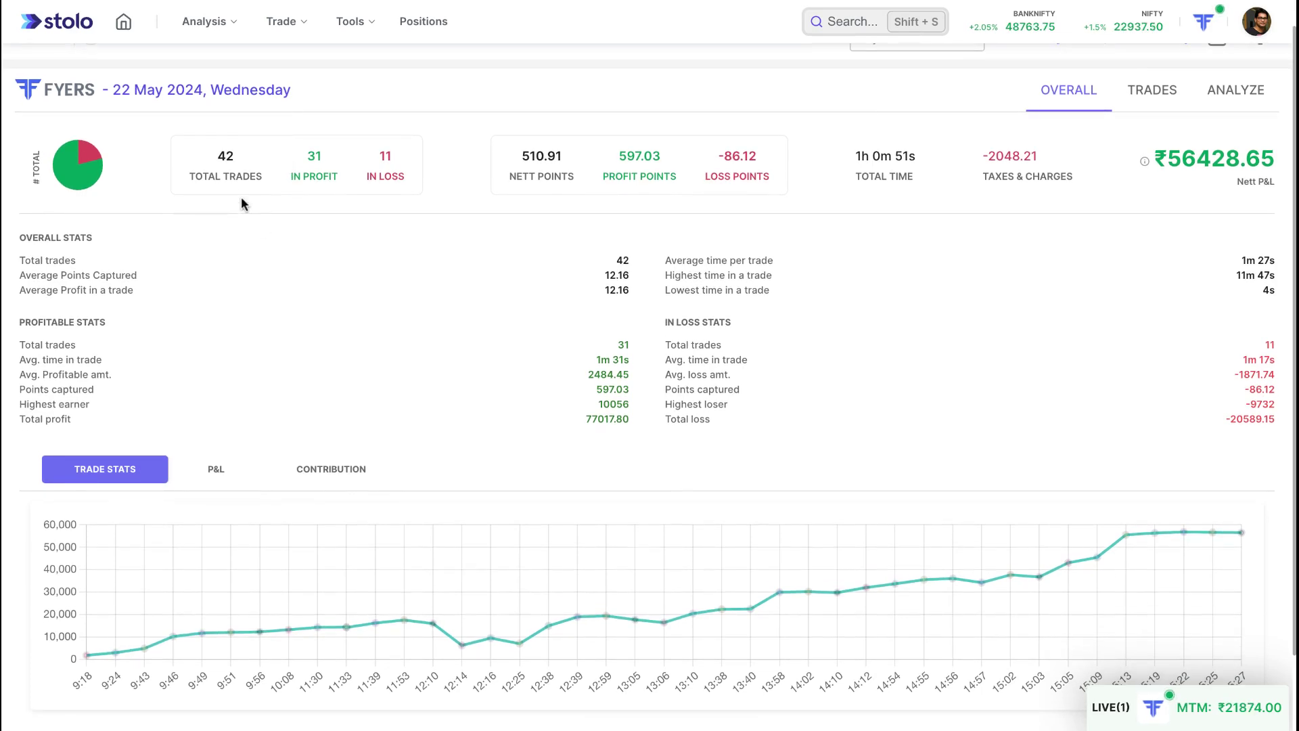
pyautogui.doubleClick(241, 159)
pyautogui.click(242, 159)
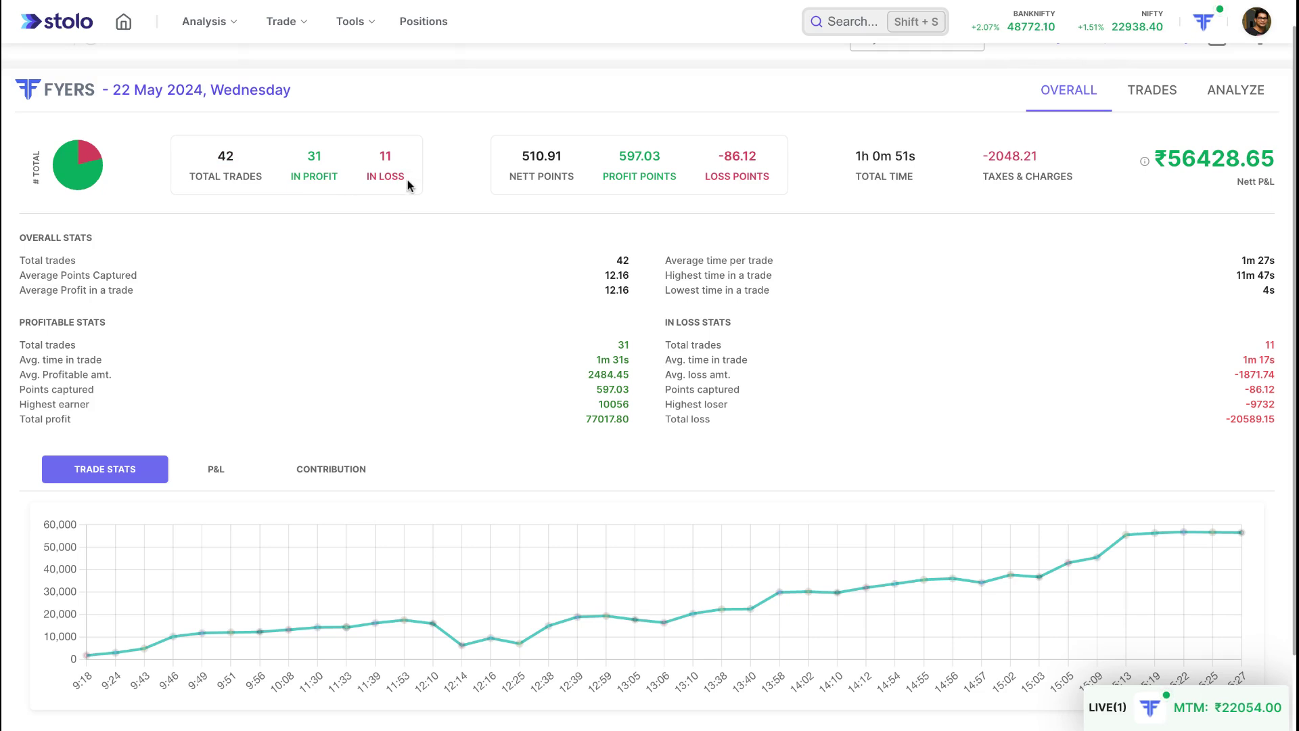
pyautogui.scroll(-1, 563, 204)
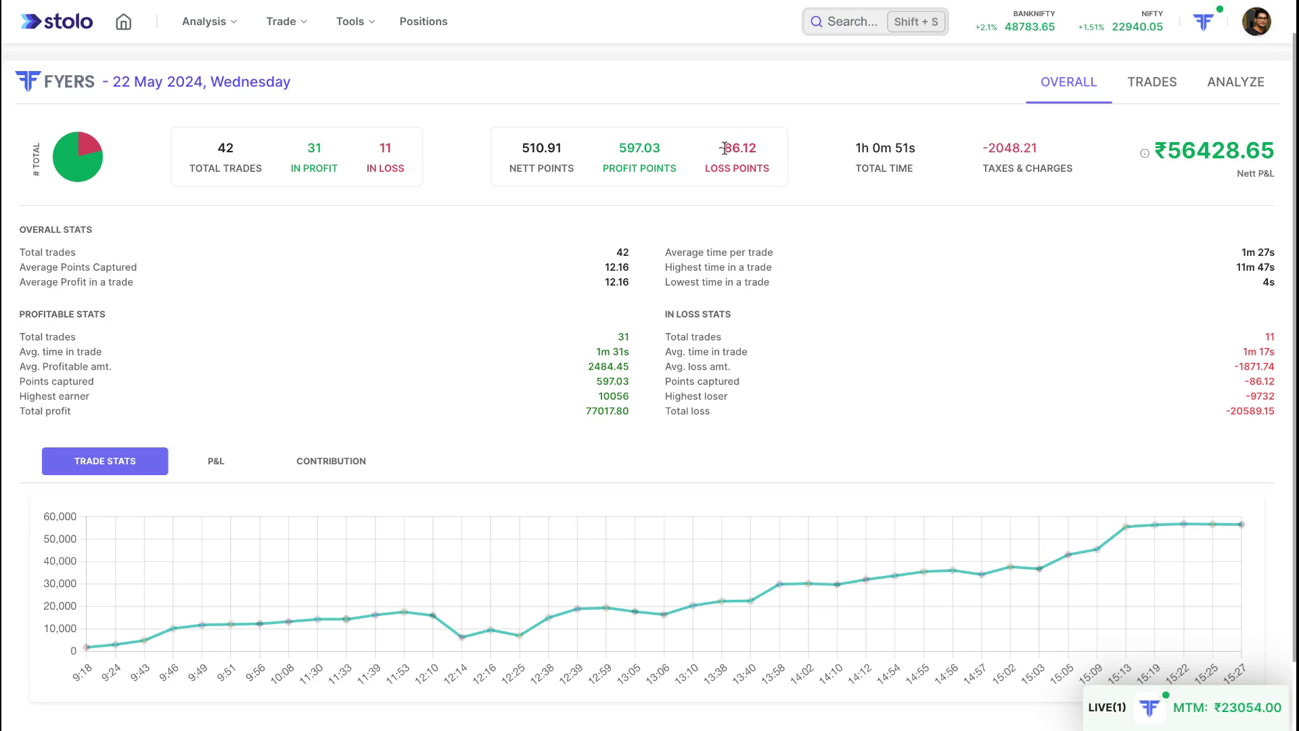
pyautogui.scroll(1, 778, 176)
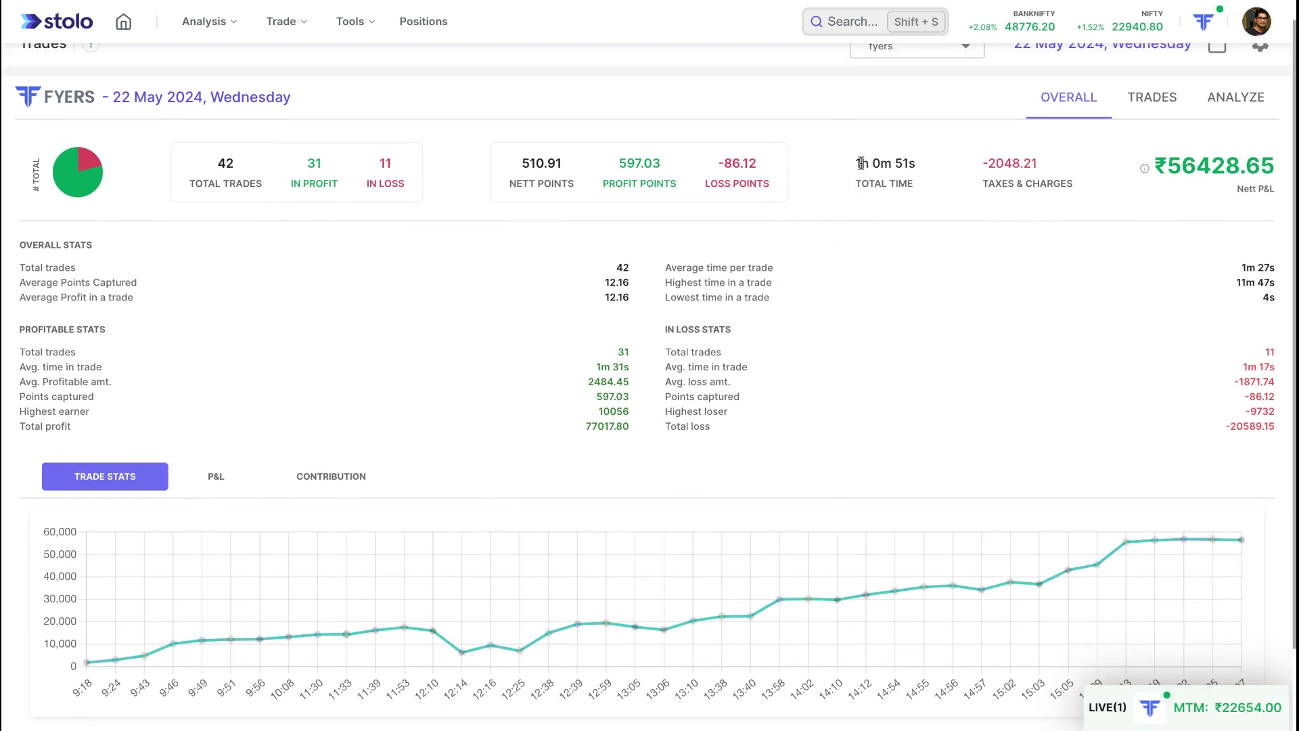
pyautogui.scroll(1, 877, 186)
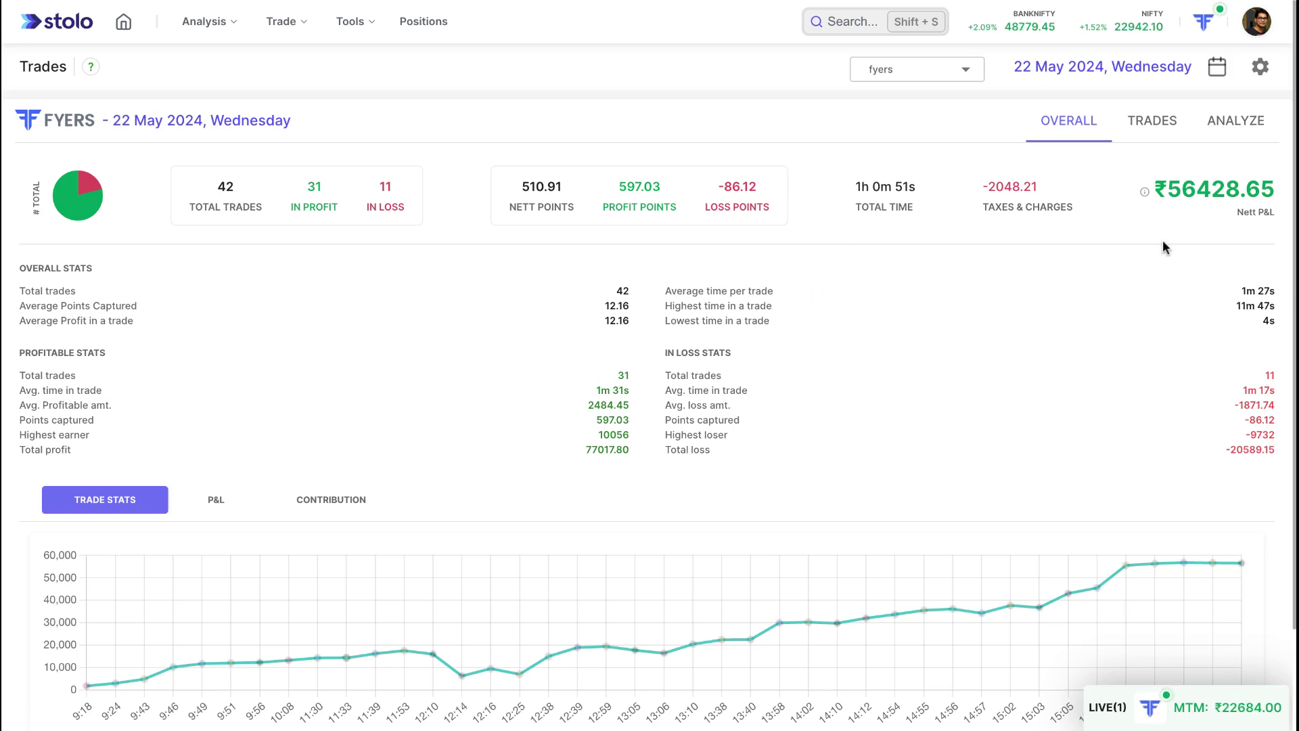
# Step: Read the explanations of the day's Nett P&L and Taxes & Charges figures in the summary
pyautogui.moveTo(1195, 194)
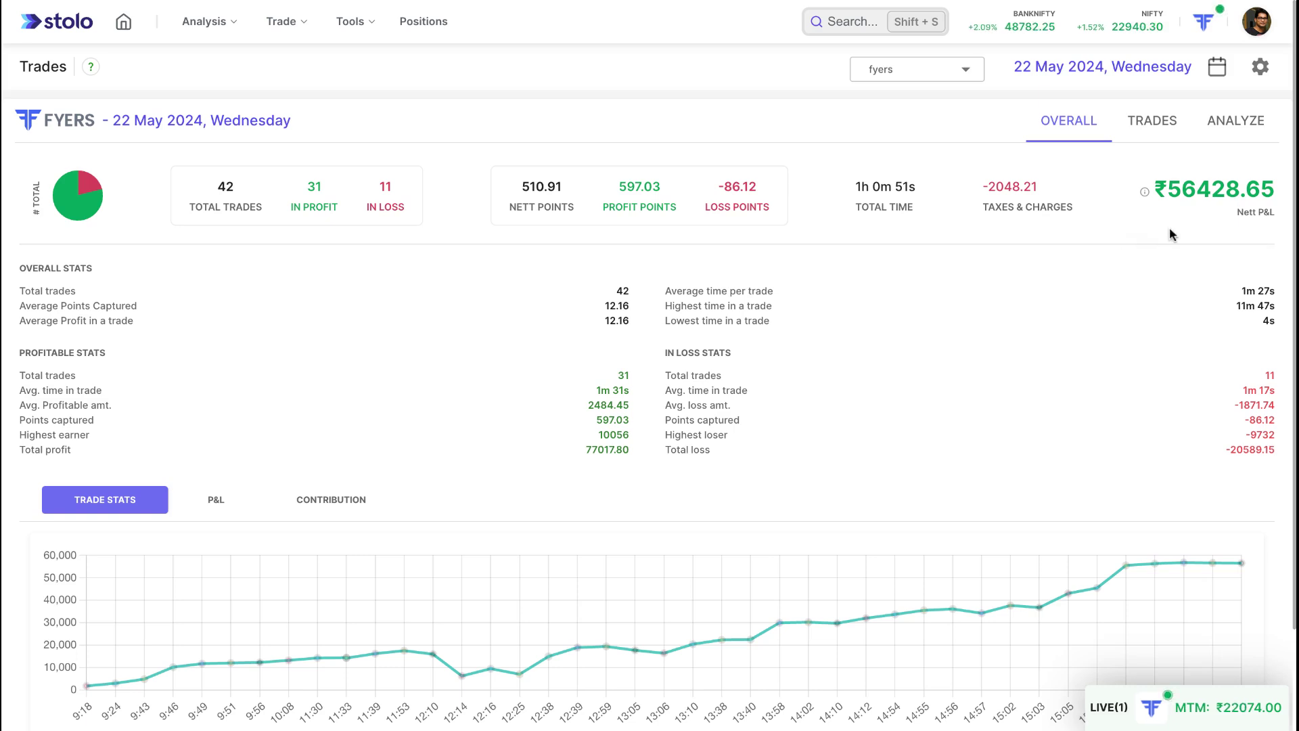
pyautogui.moveTo(1201, 217)
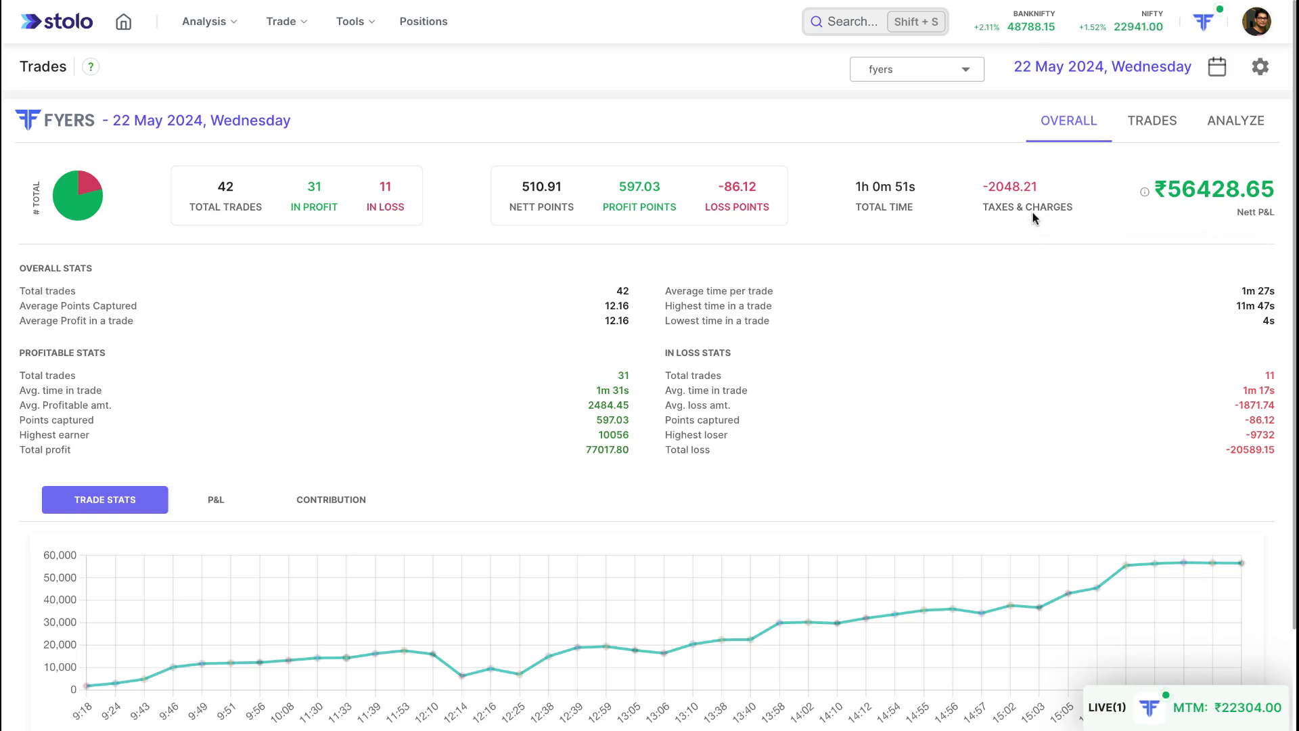
pyautogui.moveTo(1032, 214)
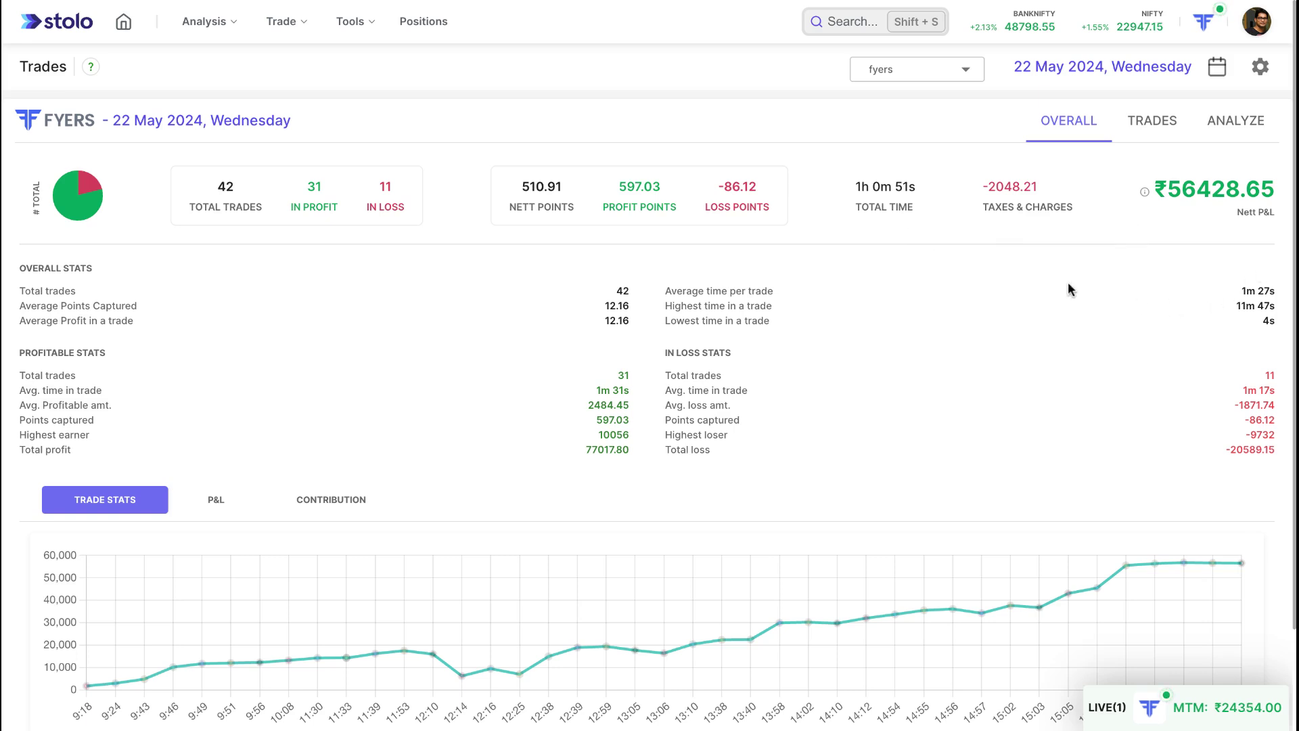
pyautogui.moveTo(1241, 175)
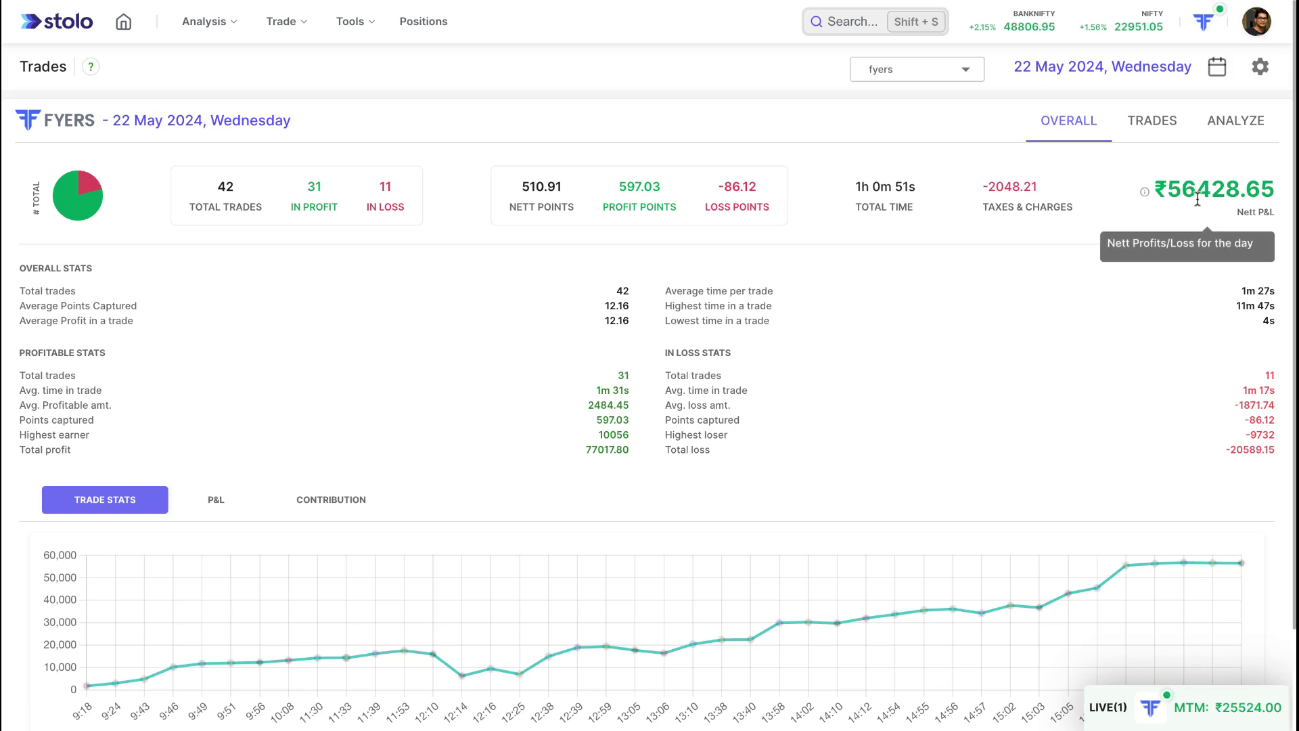
# Step: Examine the overall, profitable and in-loss statistics and the Trade Stats chart for 22 May 2024
pyautogui.scroll(-2, 740, 265)
pyautogui.scroll(-2, 740, 265)
pyautogui.scroll(3, 740, 265)
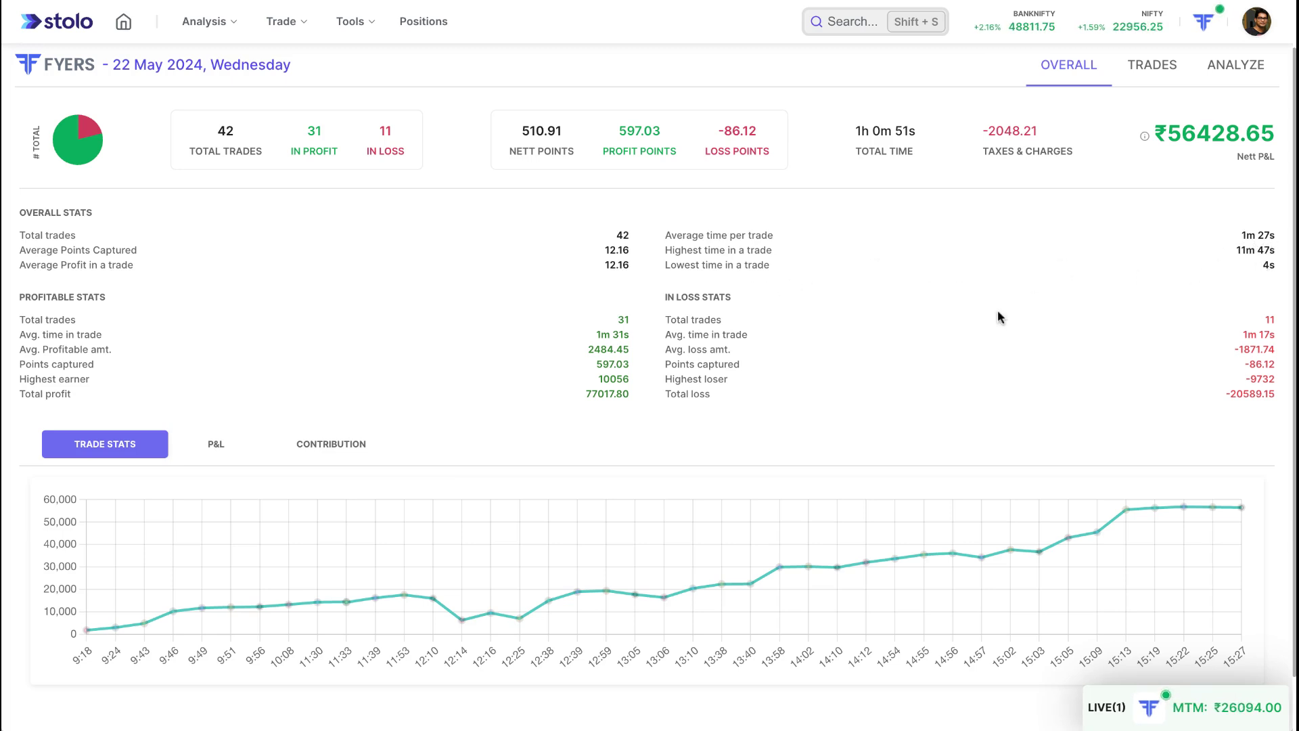
pyautogui.scroll(-1, 1249, 308)
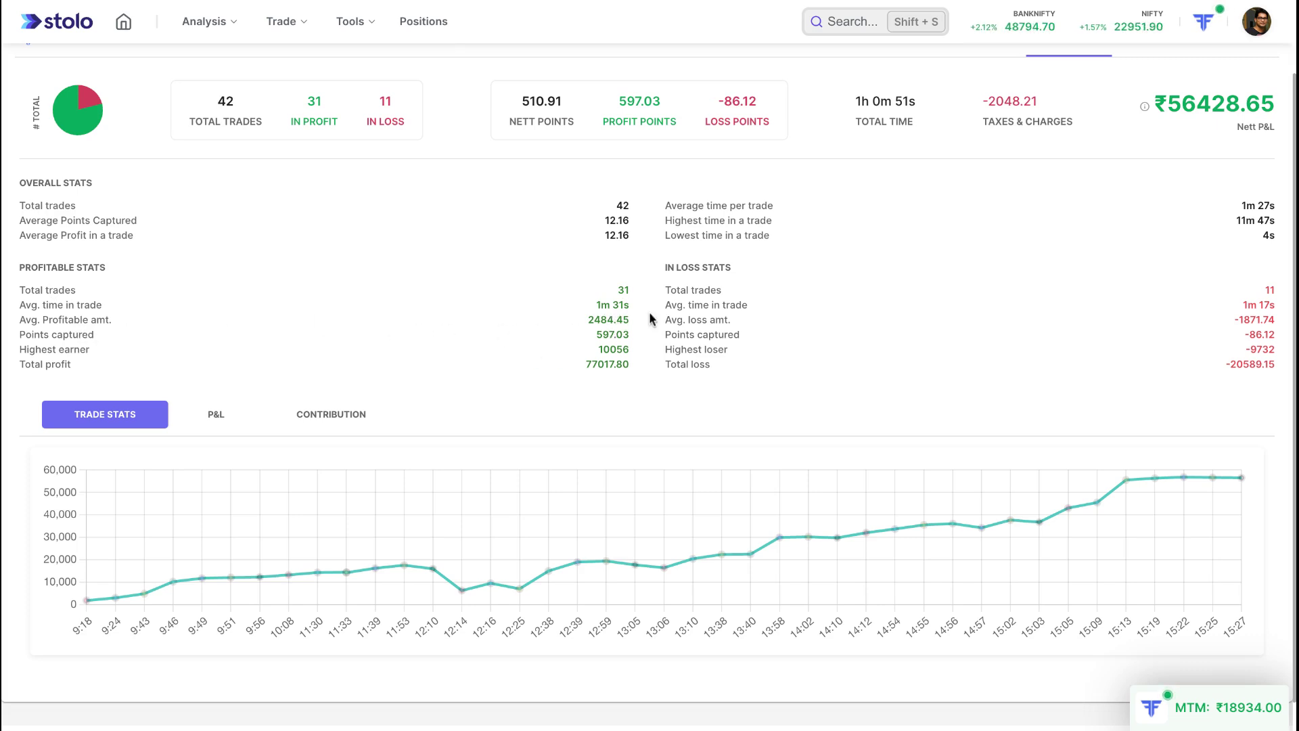
pyautogui.scroll(-1, 653, 321)
pyautogui.scroll(1, 752, 310)
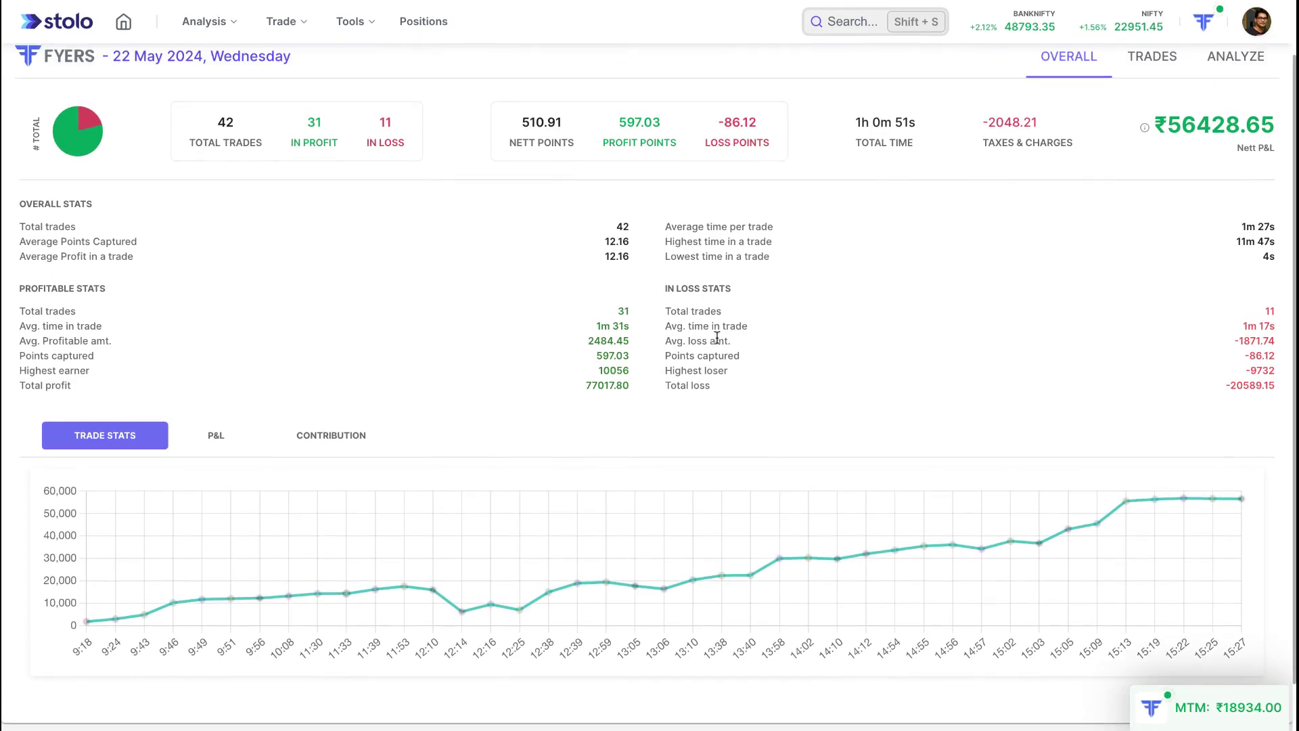
pyautogui.scroll(-1, 517, 391)
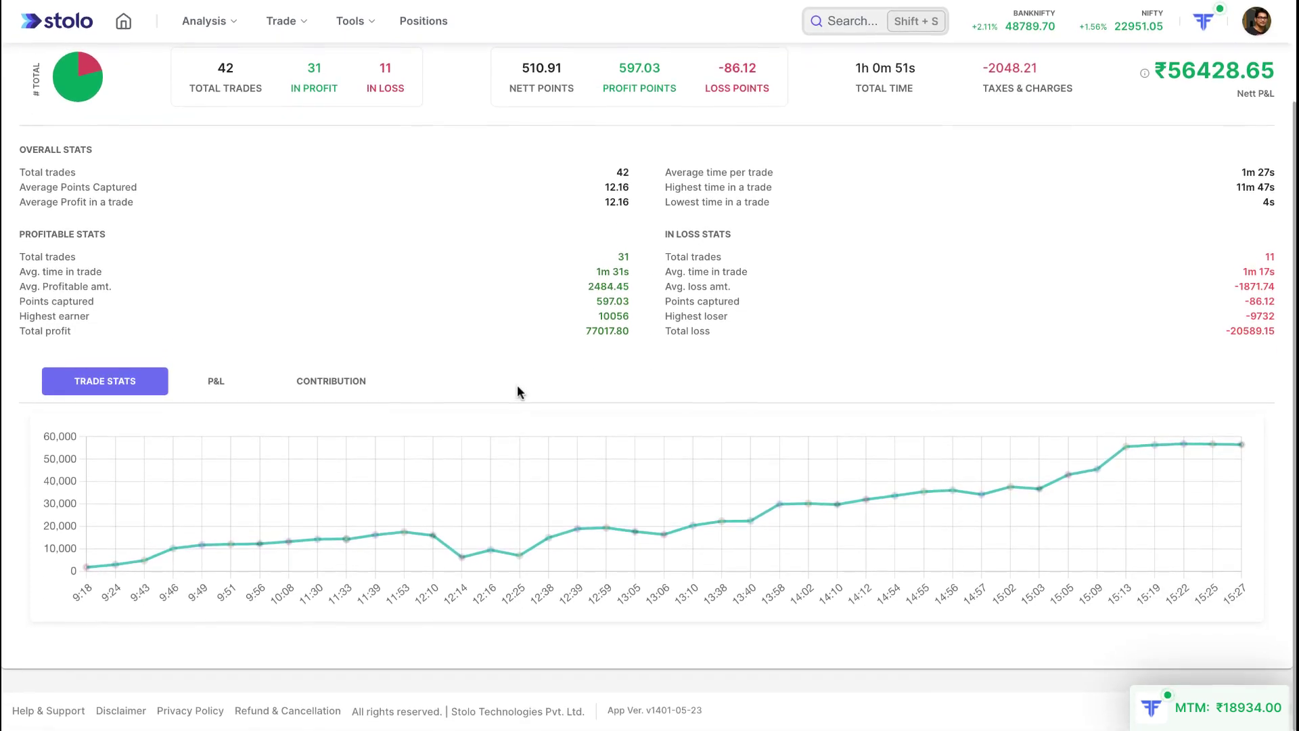
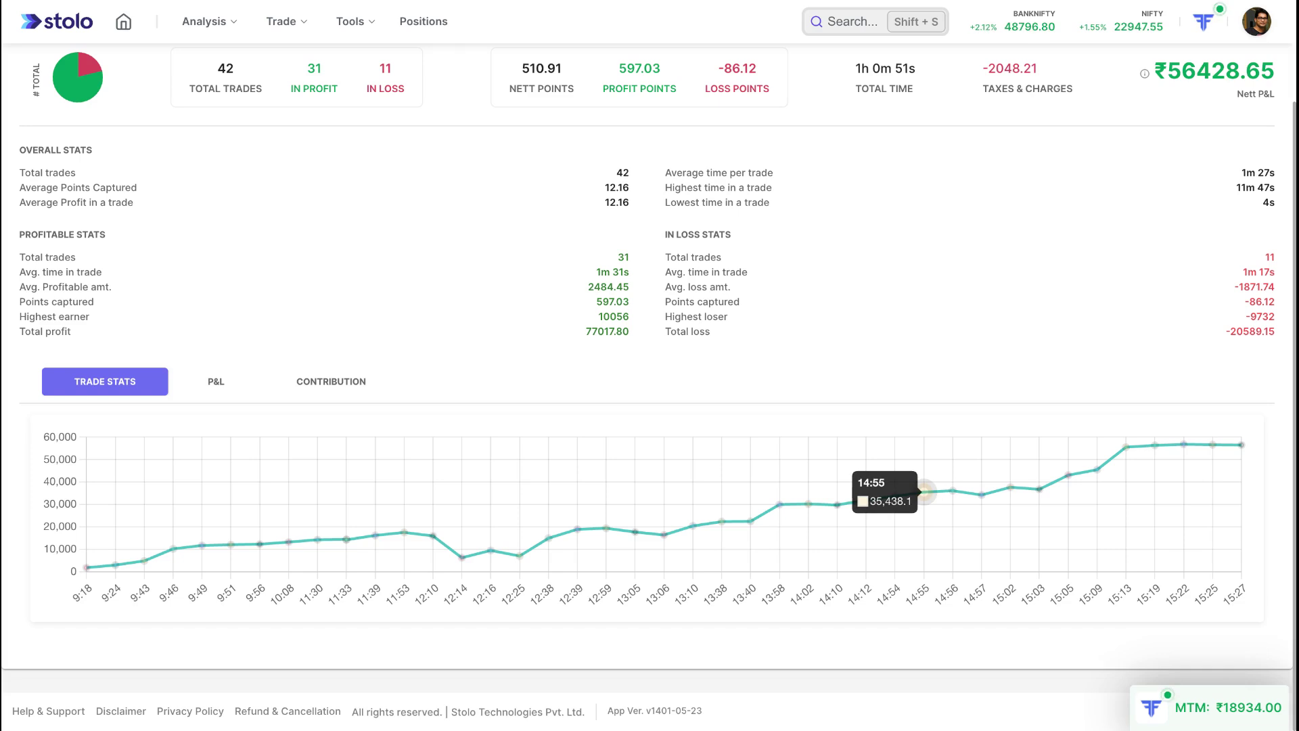
pyautogui.scroll(2, 840, 567)
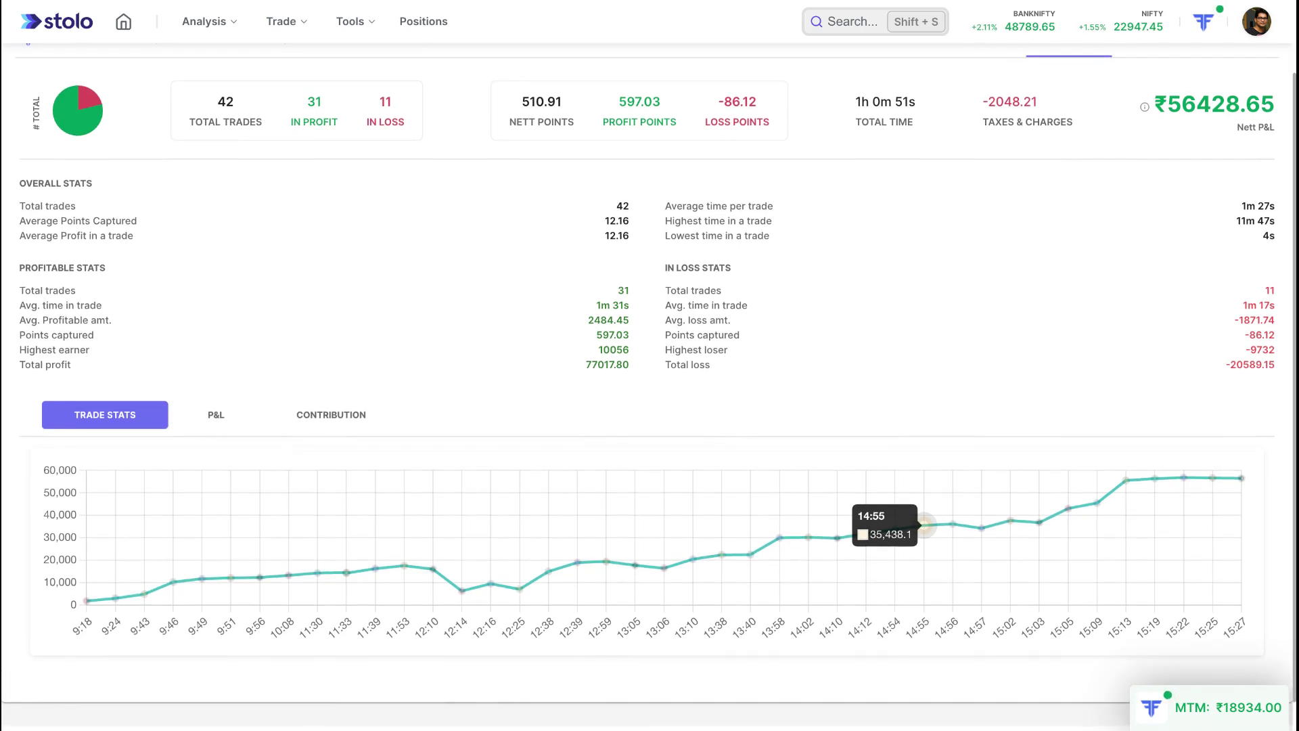
pyautogui.scroll(-2, 840, 567)
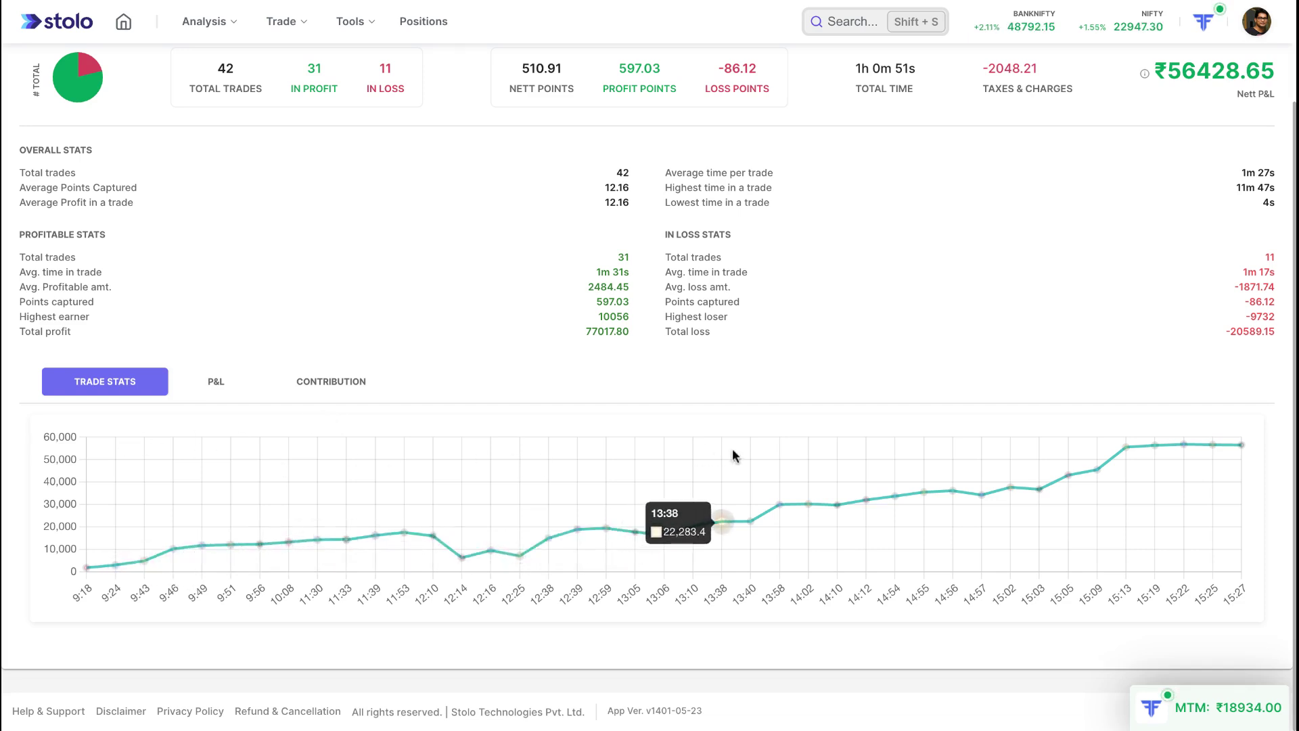
# Step: Show the P&L chart and inspect the 3:13 pm, 12:14 pm and 9:46 am trade bars
pyautogui.click(210, 383)
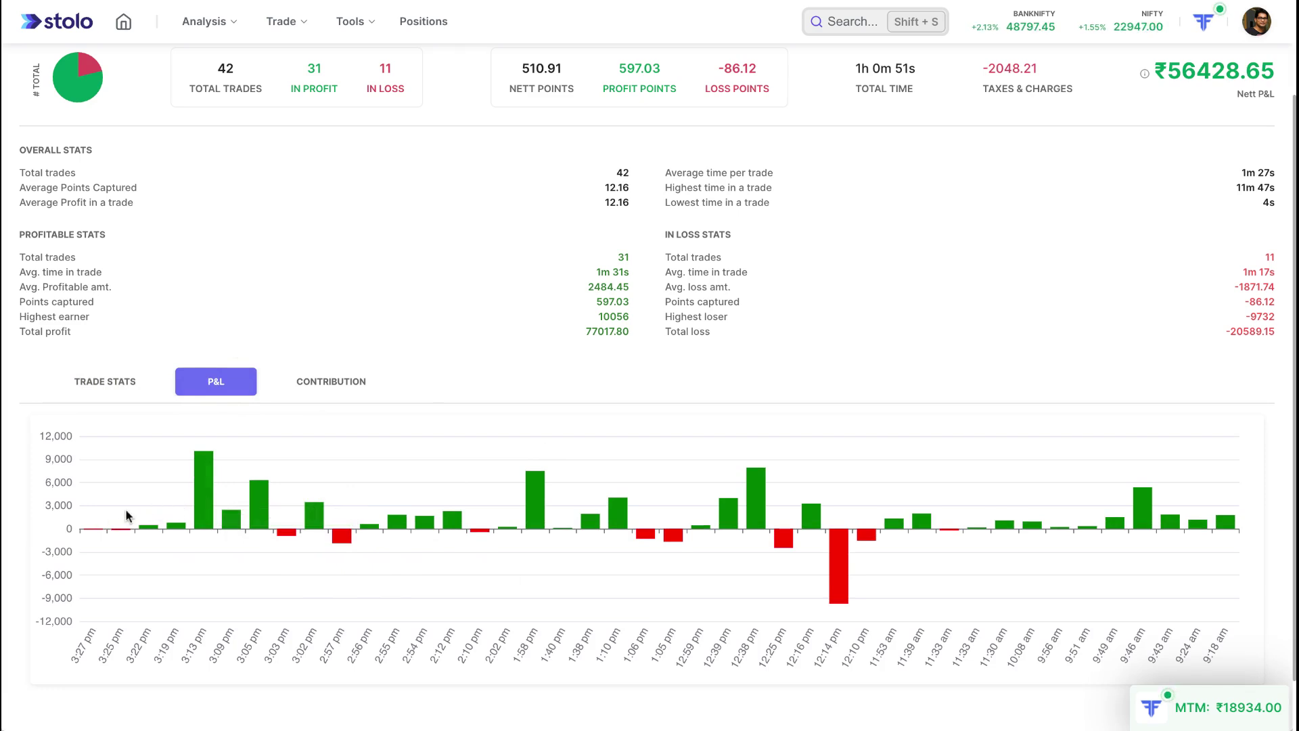
pyautogui.moveTo(204, 516)
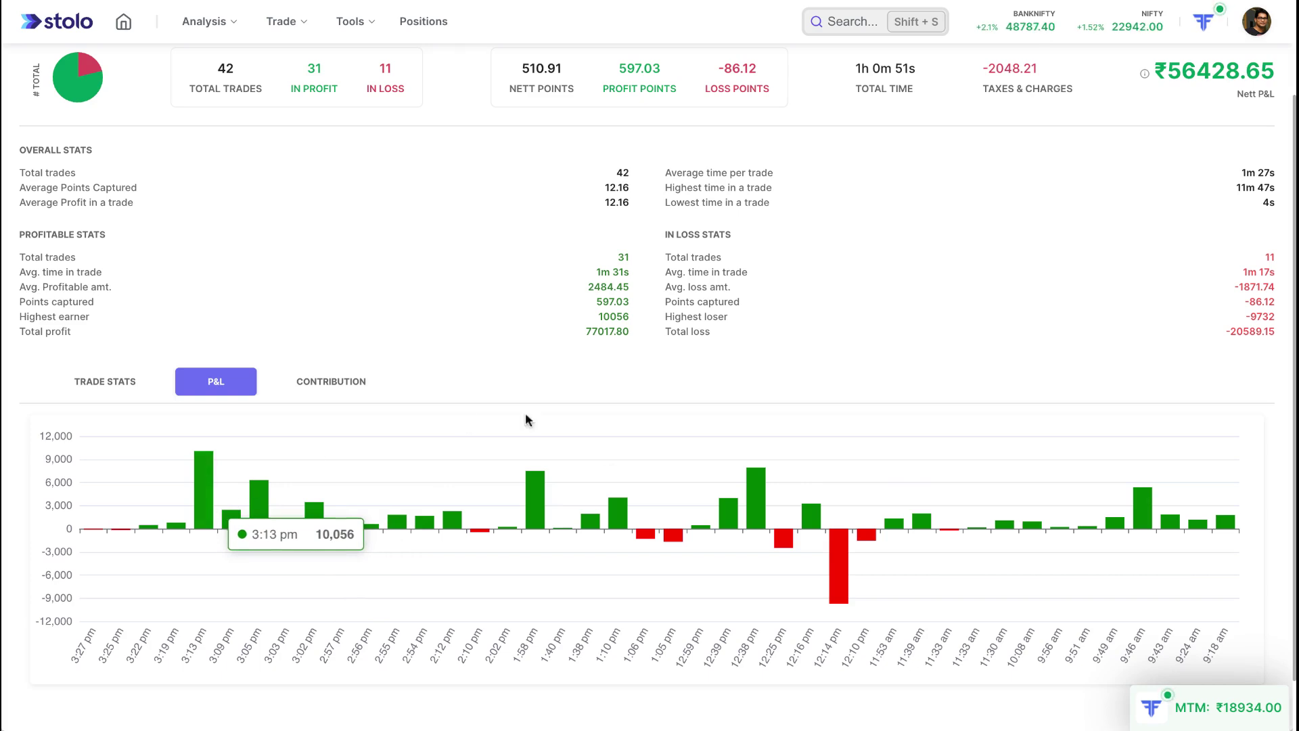
pyautogui.moveTo(843, 545)
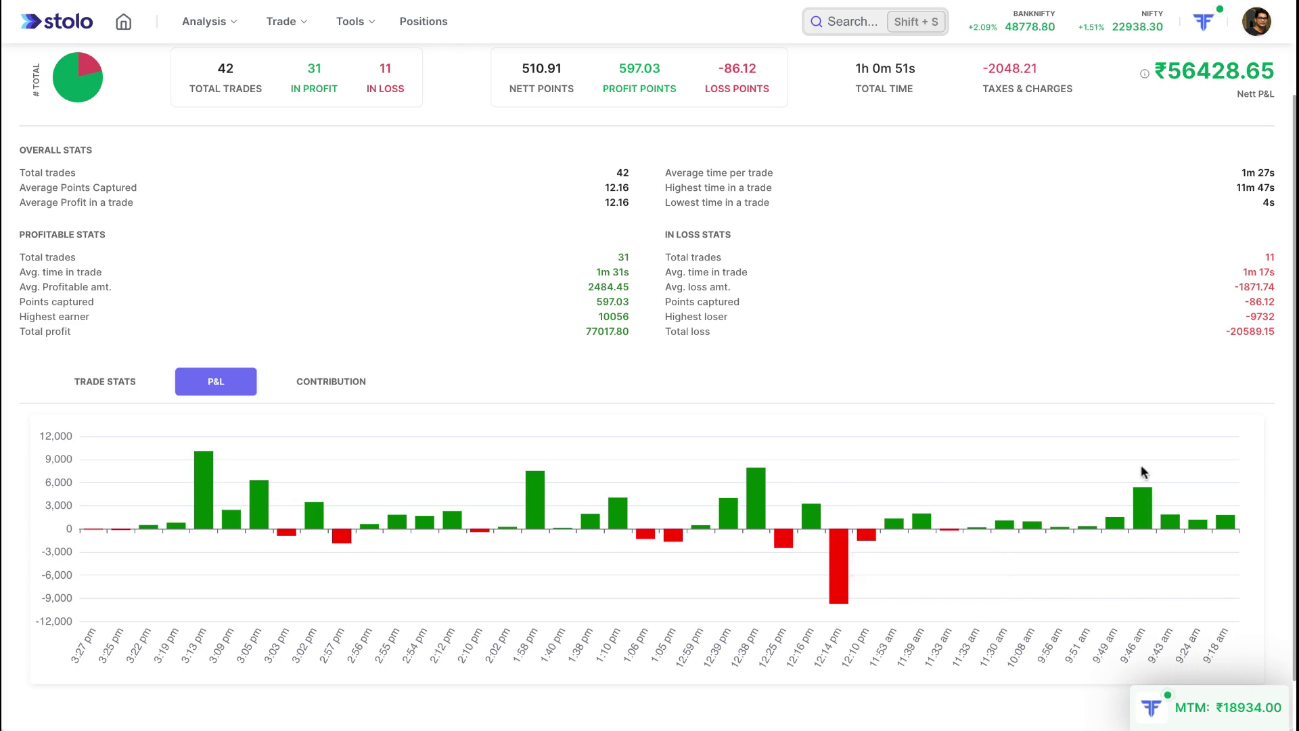
pyautogui.moveTo(1152, 524)
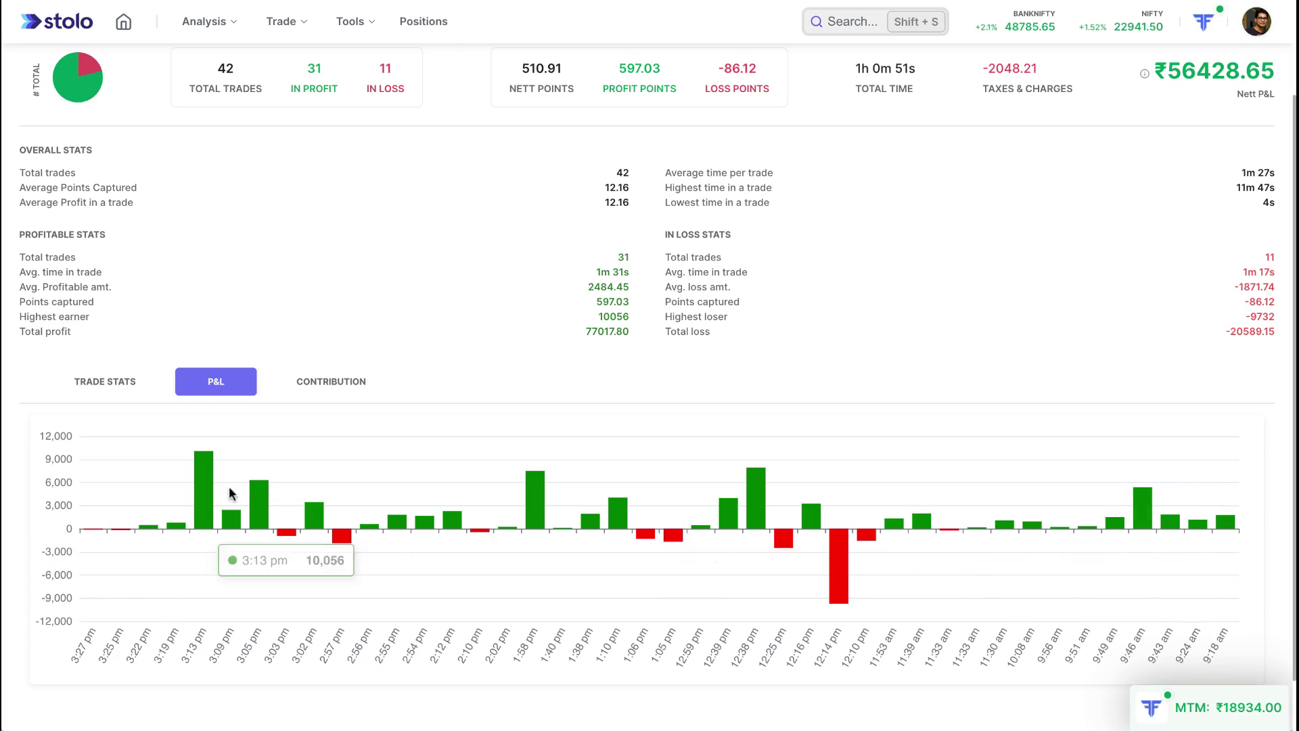
# Step: Show the Contribution chart and inspect the 9:46 am trade's contribution to profit
pyautogui.click(337, 384)
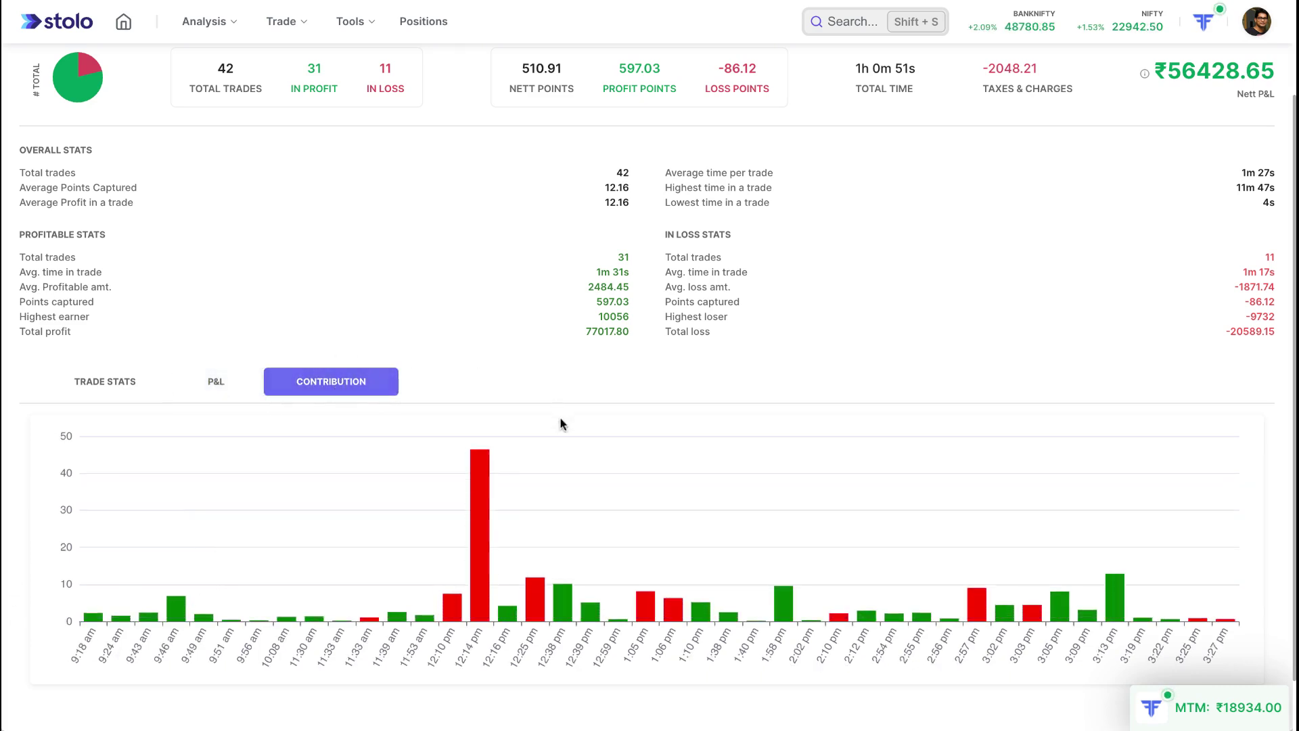
pyautogui.moveTo(172, 622)
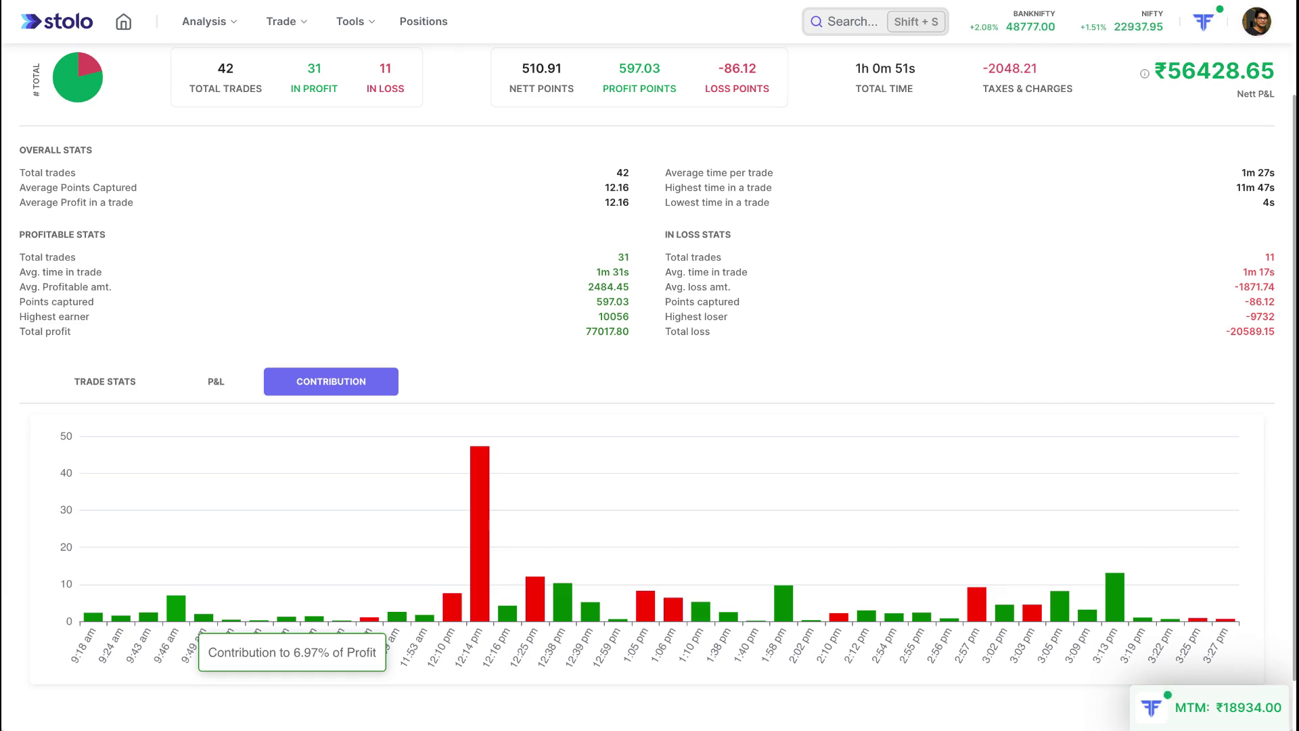
# Step: Open the detailed list of individual trades for 22 May 2024
pyautogui.scroll(2, 229, 449)
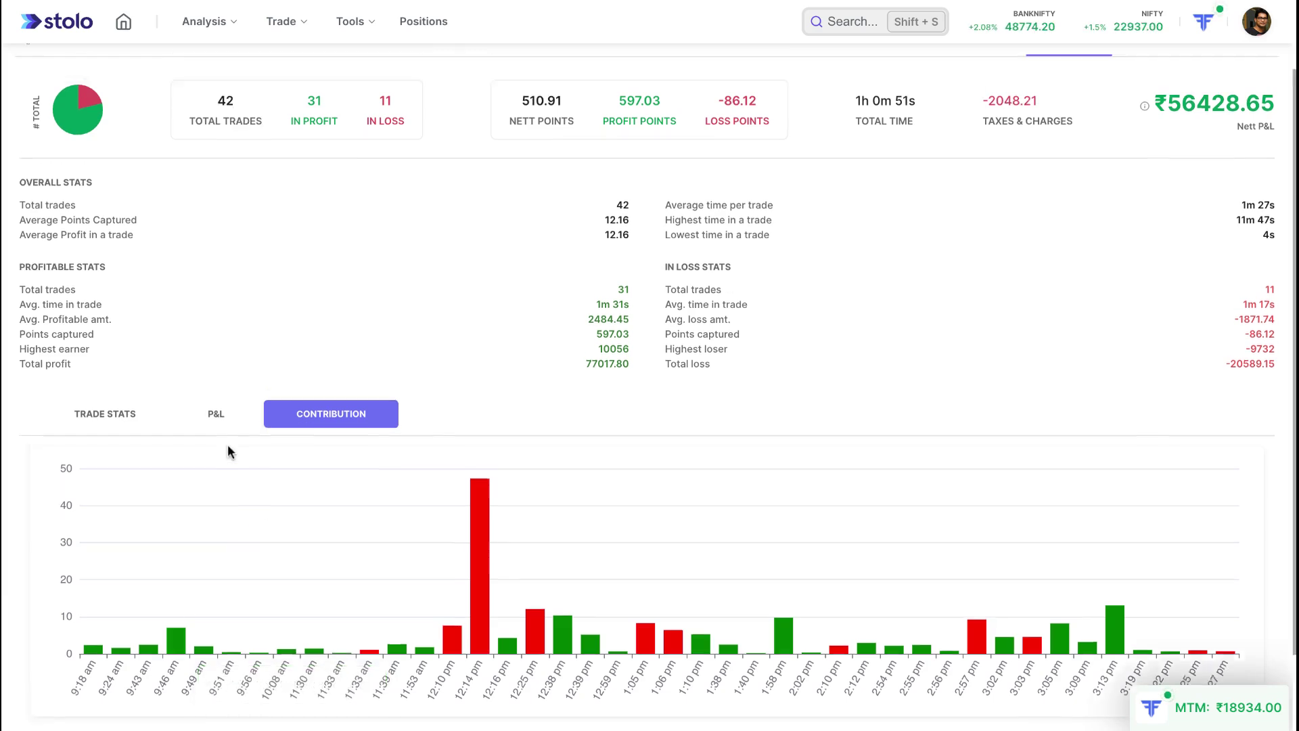
pyautogui.scroll(1, 731, 371)
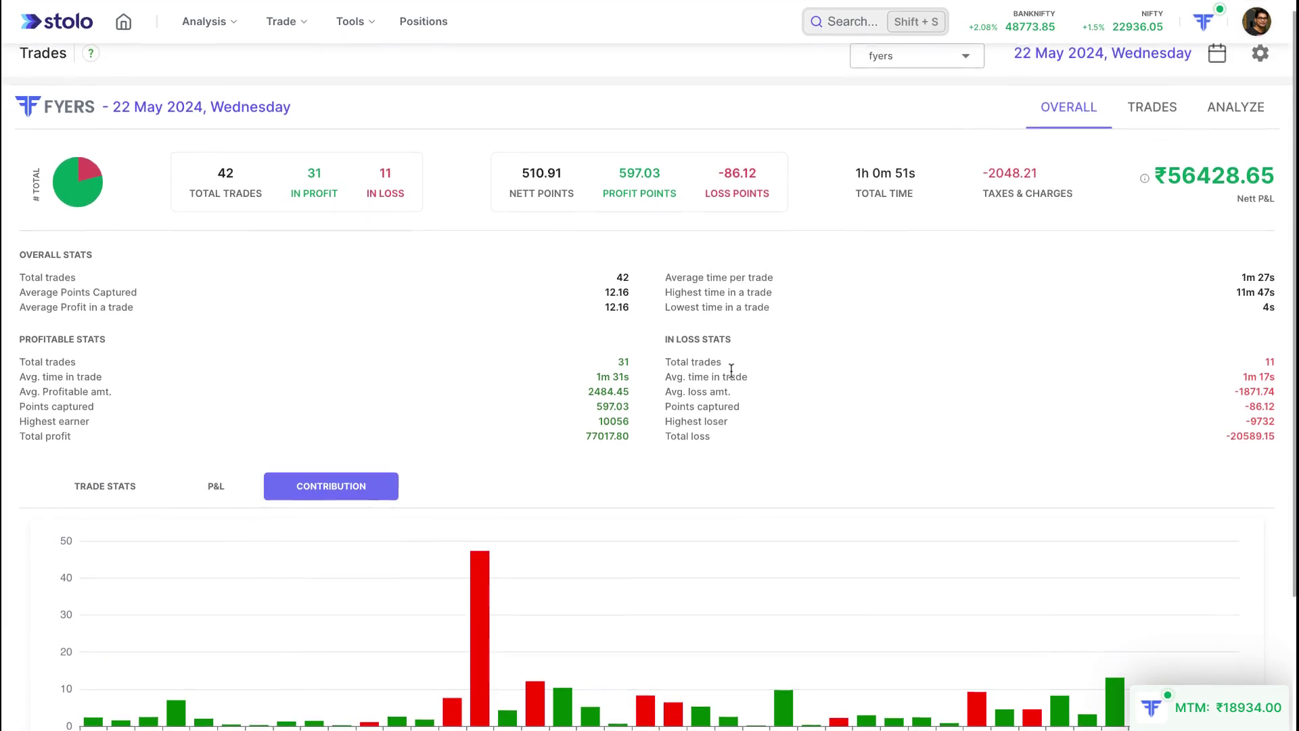
pyautogui.click(1149, 123)
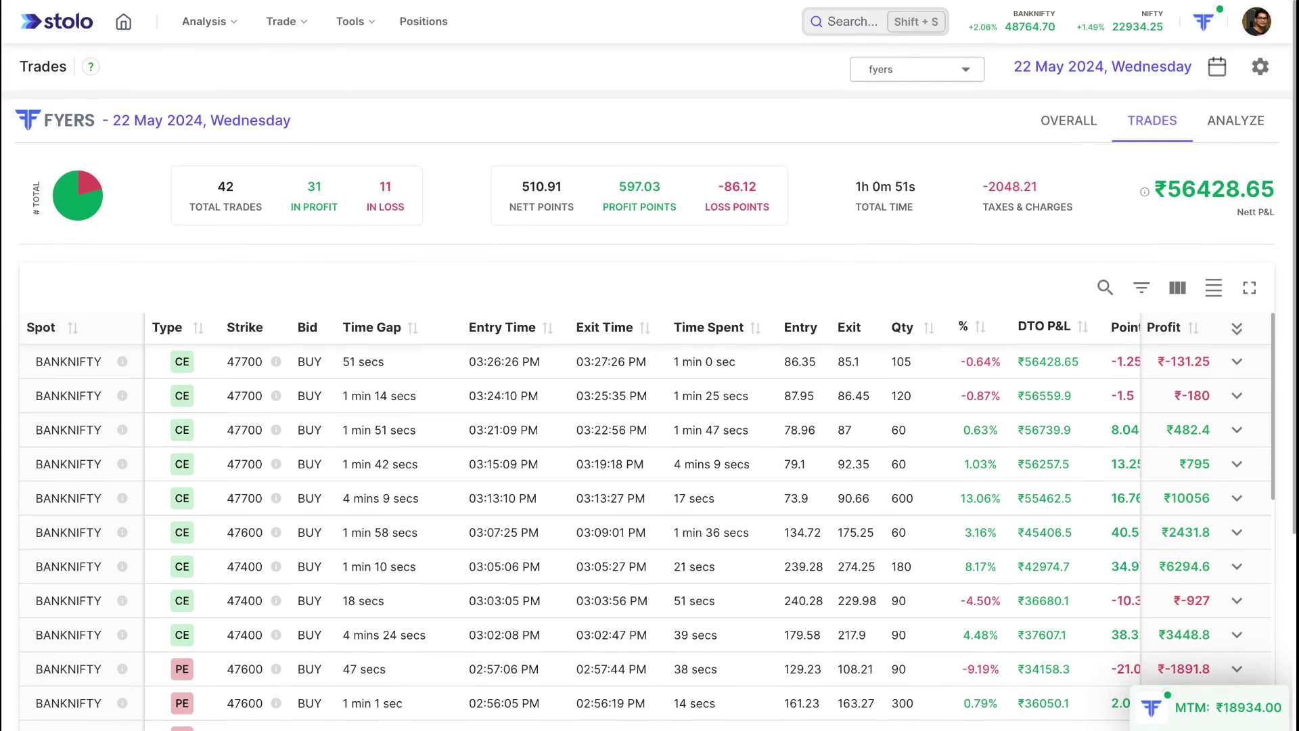
# Step: Look through the list of individual trades, its columns and the day's summary figures
pyautogui.scroll(-5, 821, 205)
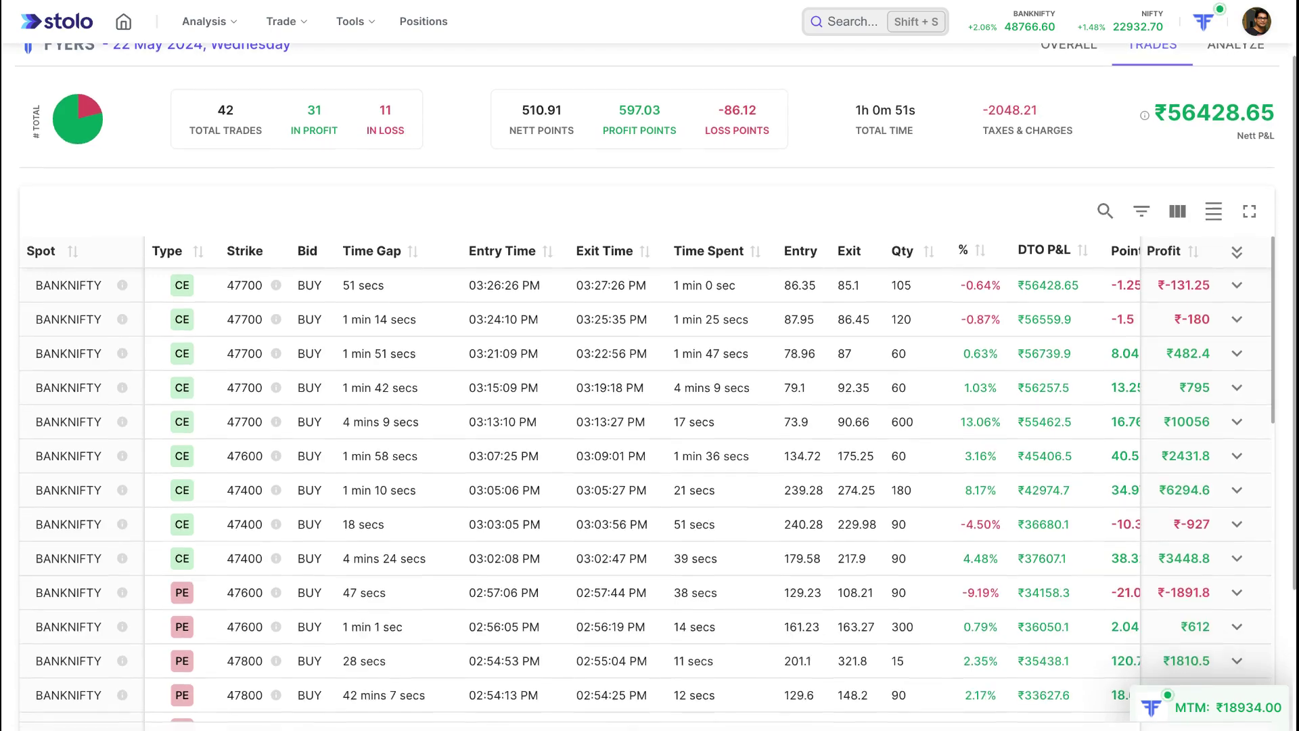
pyautogui.scroll(5, 821, 205)
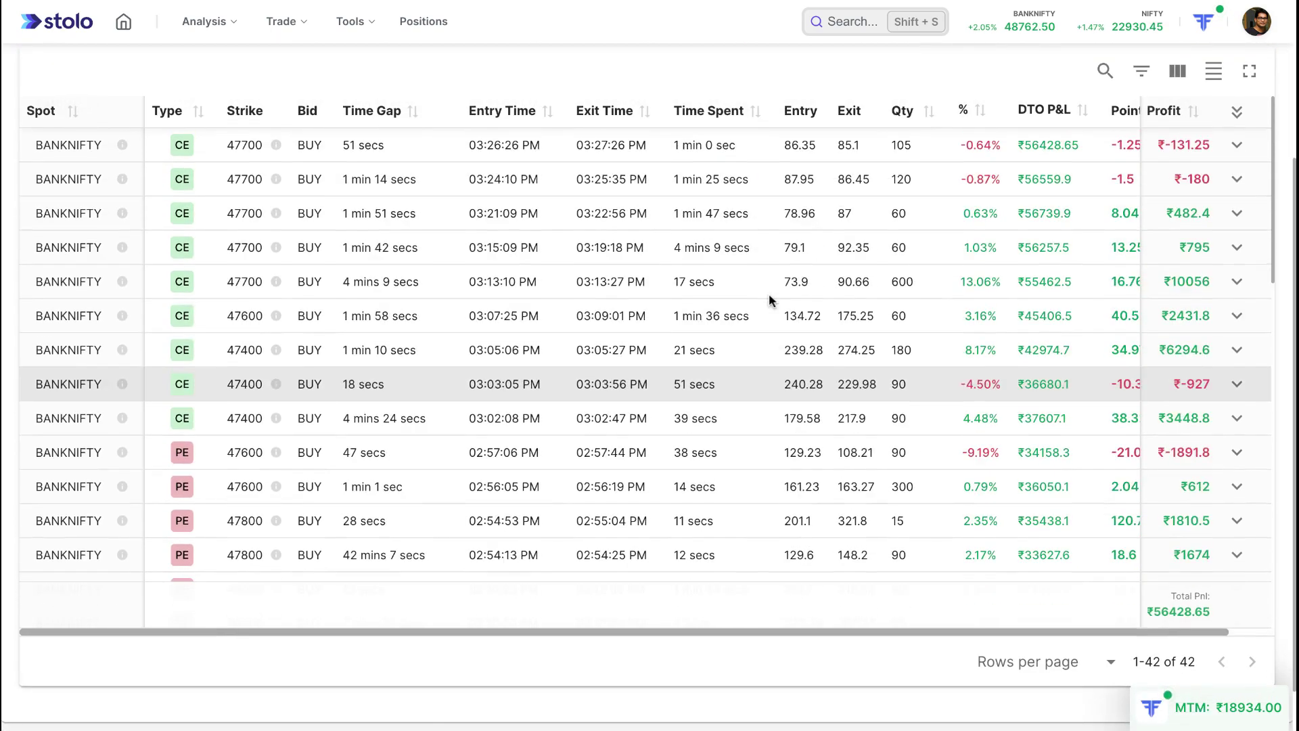
pyautogui.scroll(-5, 734, 421)
pyautogui.scroll(5, 733, 421)
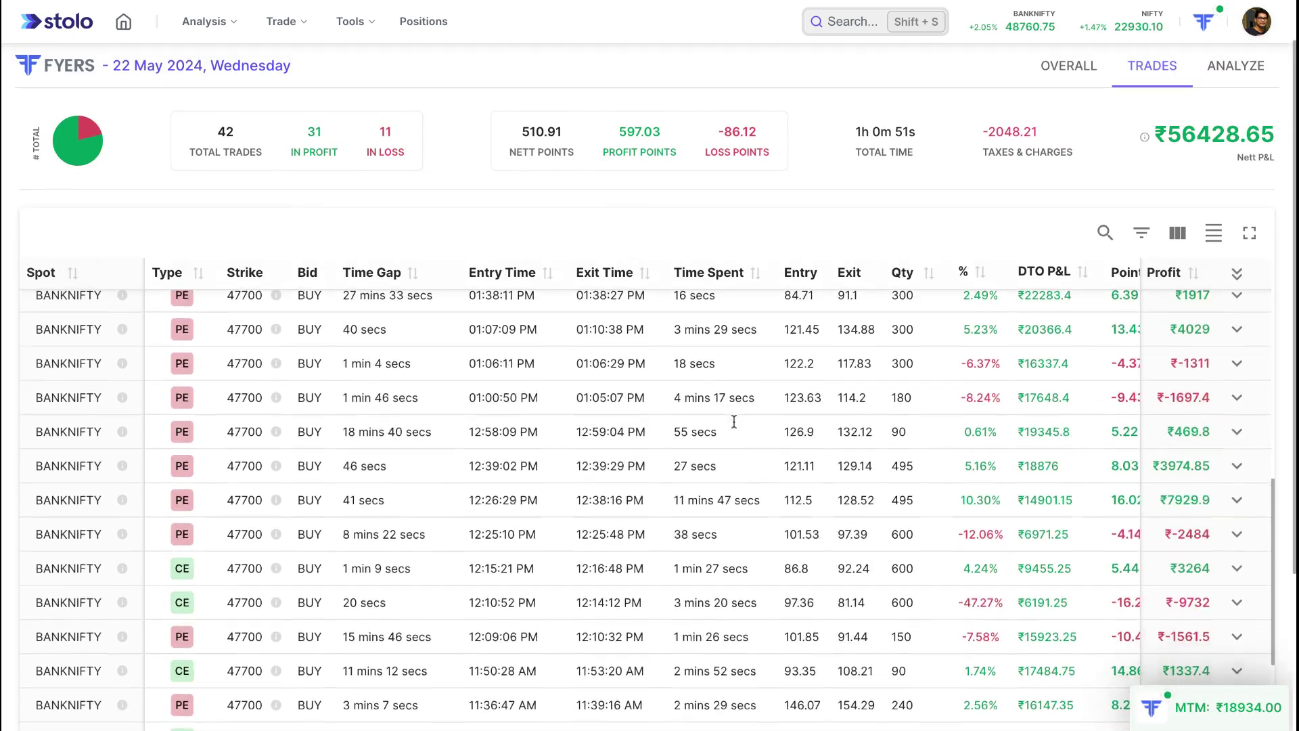
pyautogui.scroll(1, 799, 202)
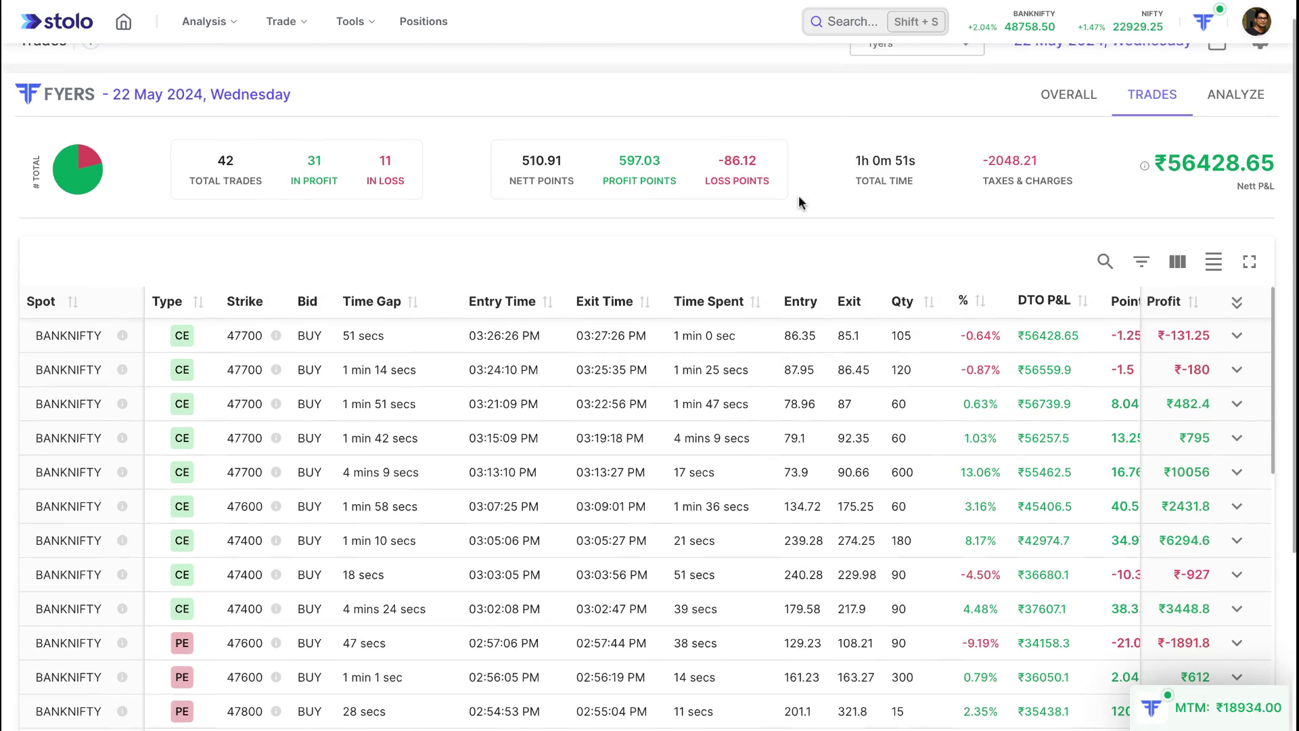
pyautogui.click(73, 302)
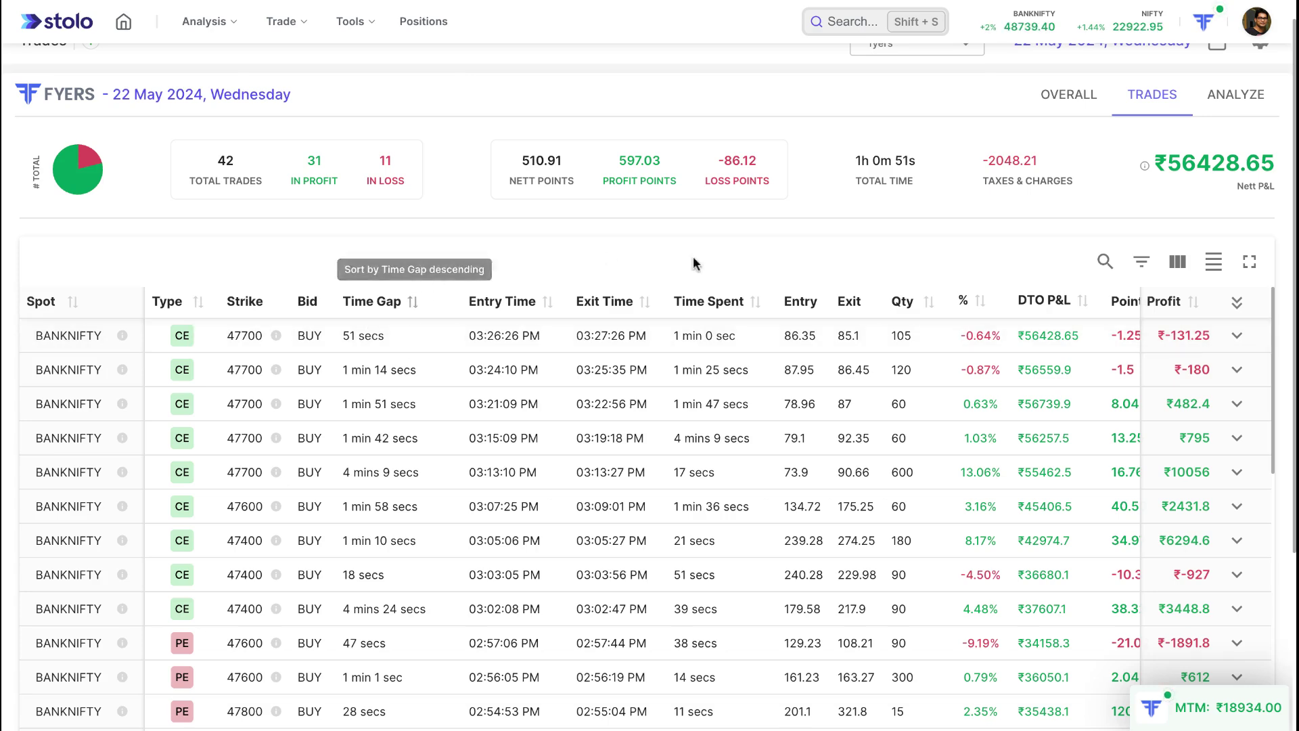
# Step: Review the Trade Details Columns options in the Trade Analysis Settings and close them without saving
pyautogui.scroll(1, 1204, 176)
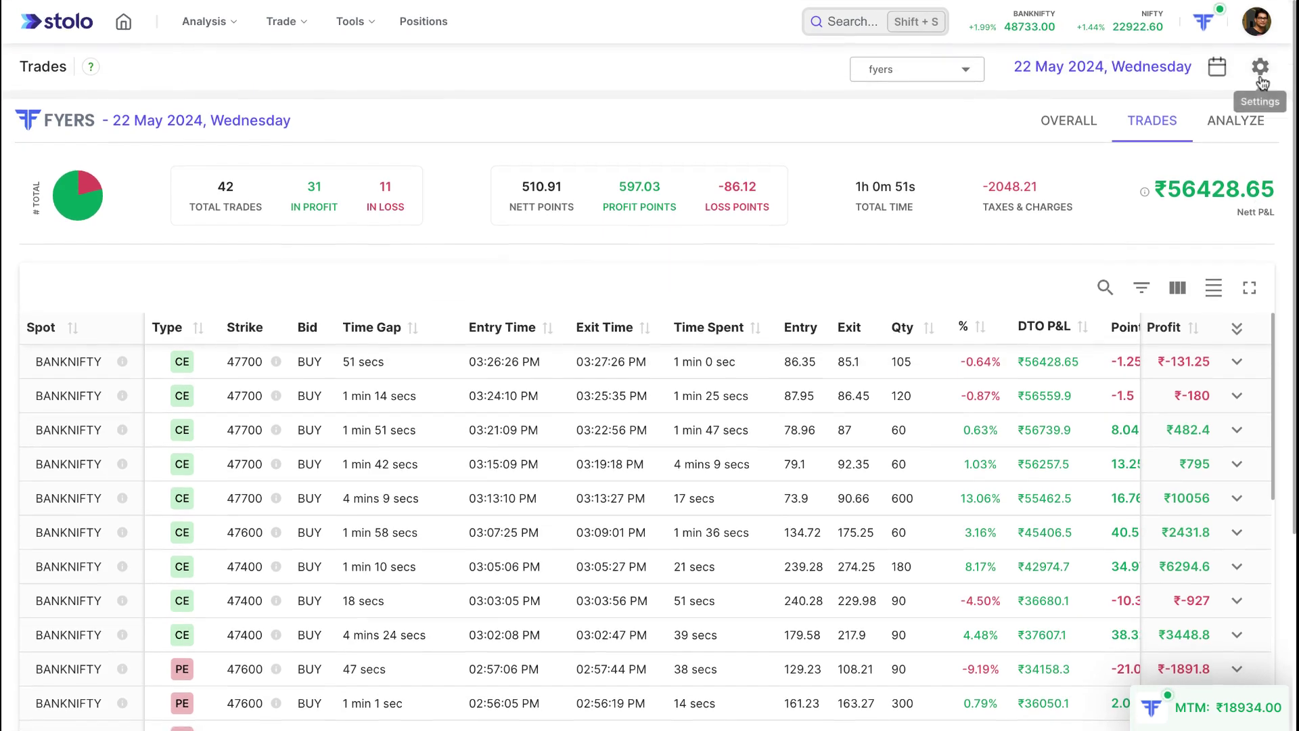
pyautogui.click(1261, 68)
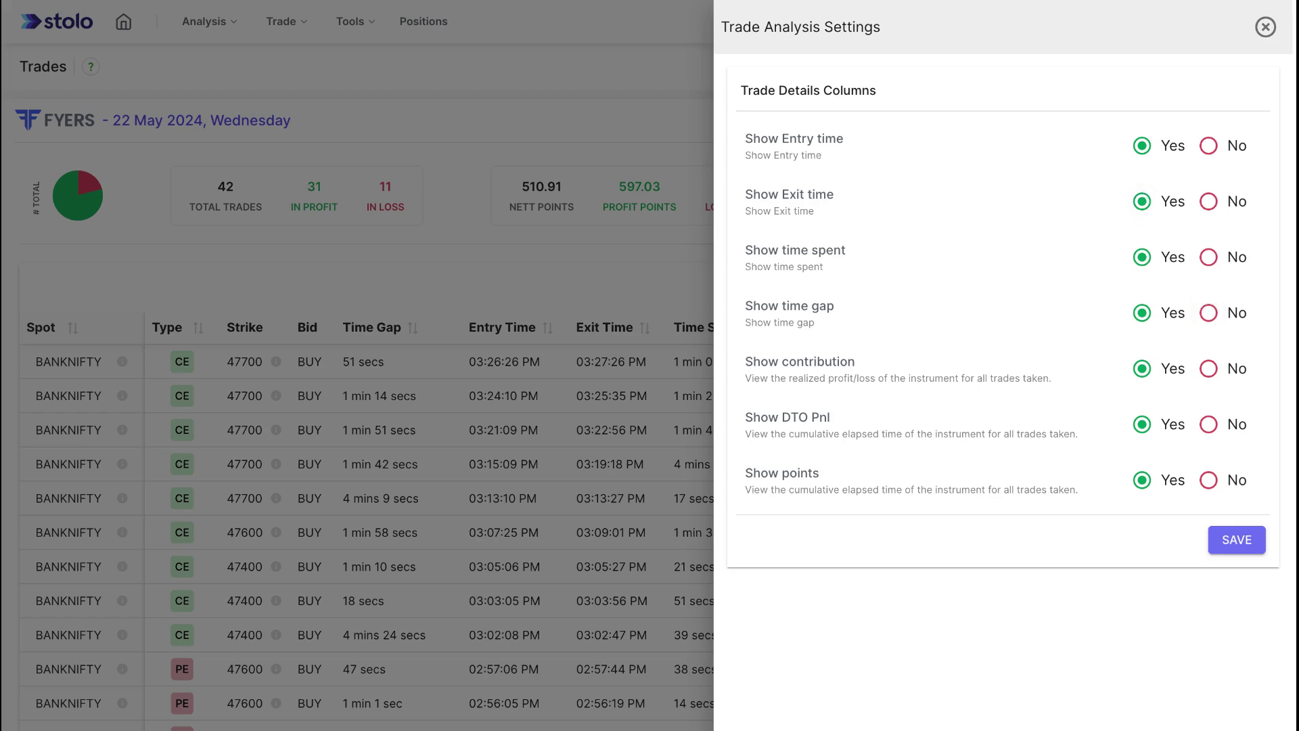
pyautogui.click(1265, 27)
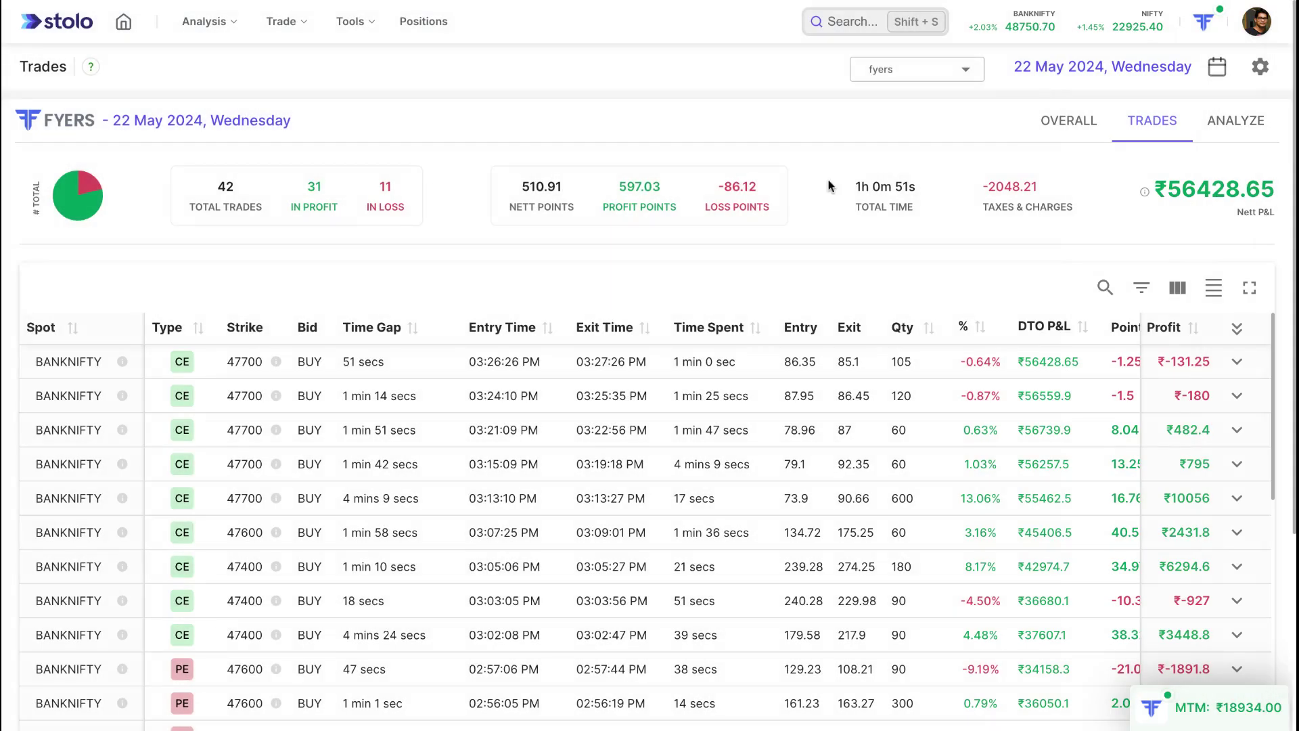
# Step: Expand the 03:24:10 PM trade to view its contribution, time gap and executed orders, and collapse it again
pyautogui.scroll(-1, 744, 257)
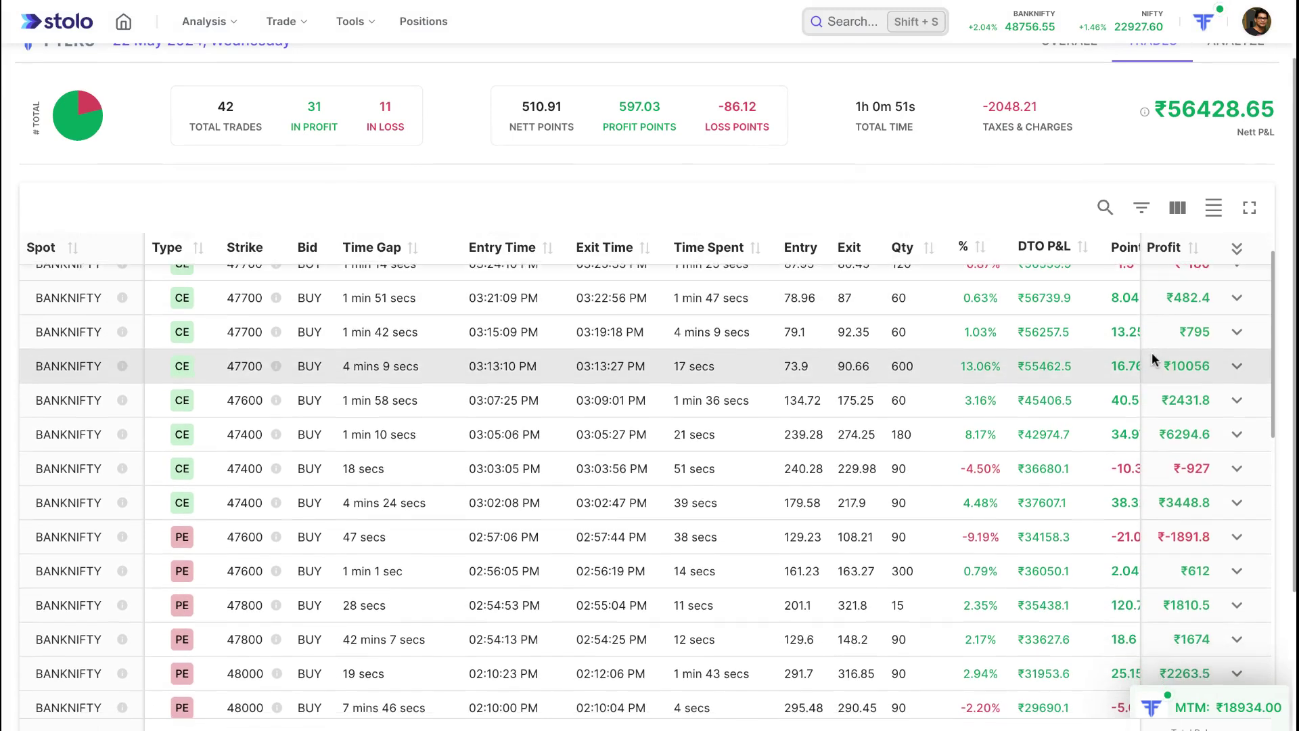
pyautogui.hscroll(1, 949, 357)
pyautogui.hscroll(-1, 948, 357)
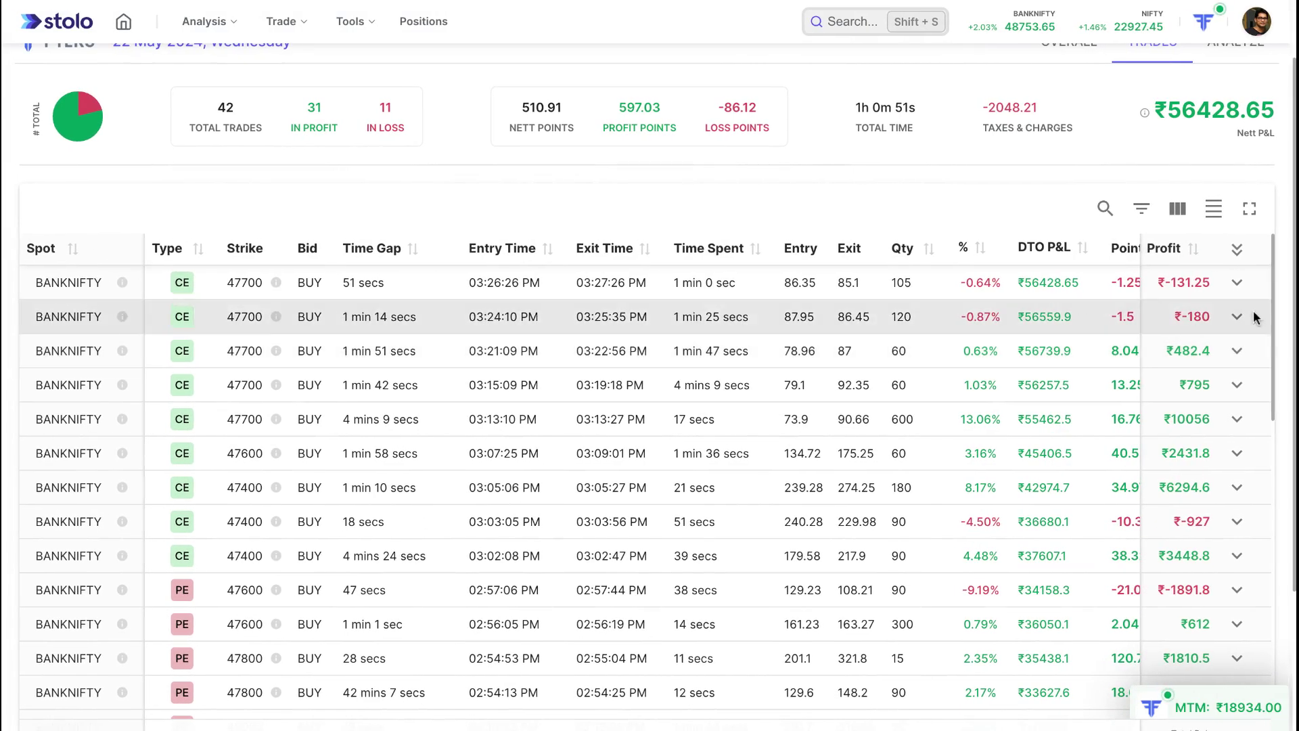
pyautogui.click(1242, 318)
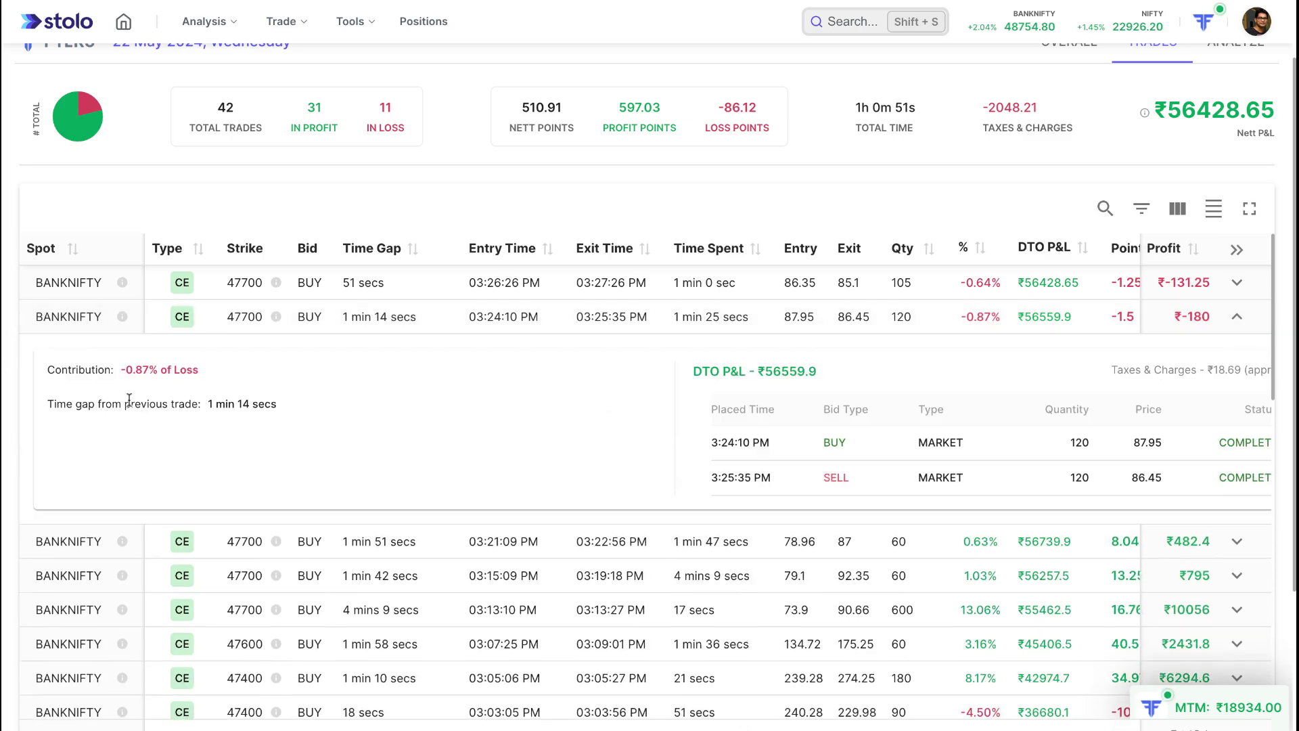
pyautogui.click(1233, 318)
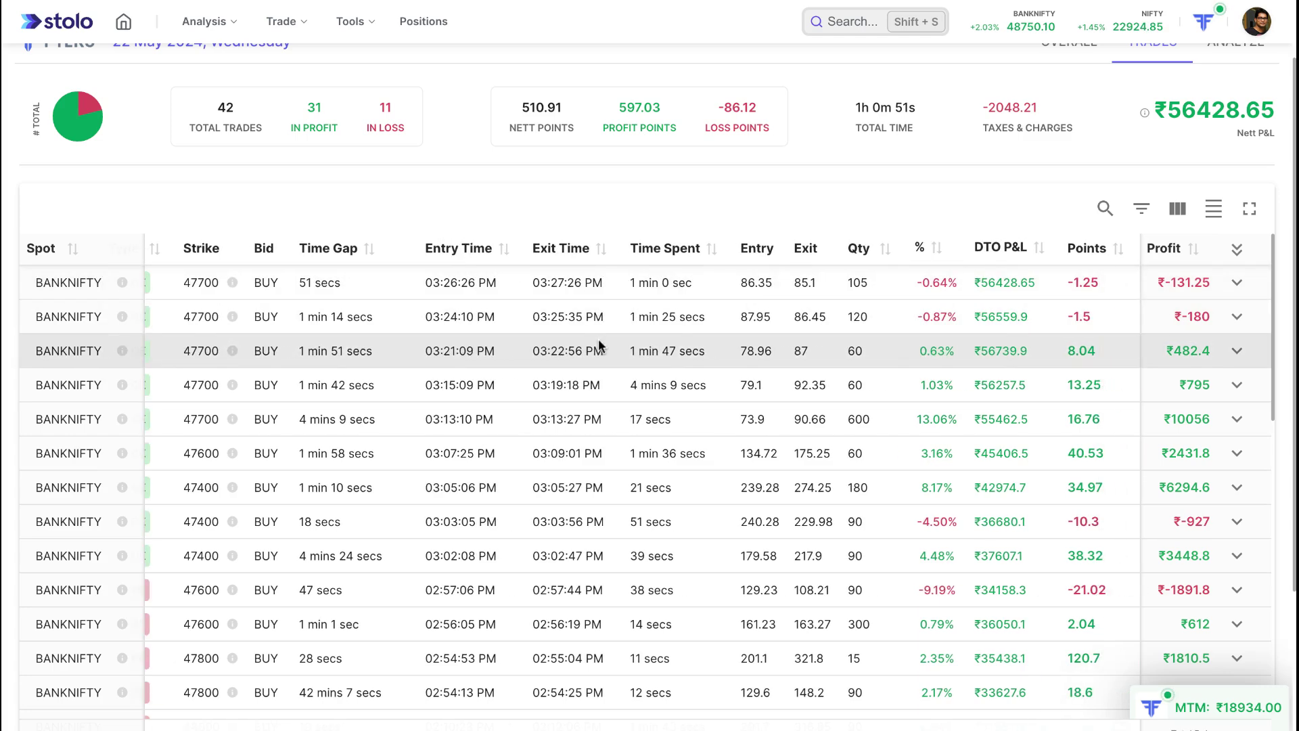
# Step: Sort the trades by Entry Time in ascending order and look through the sorted list
pyautogui.click(498, 250)
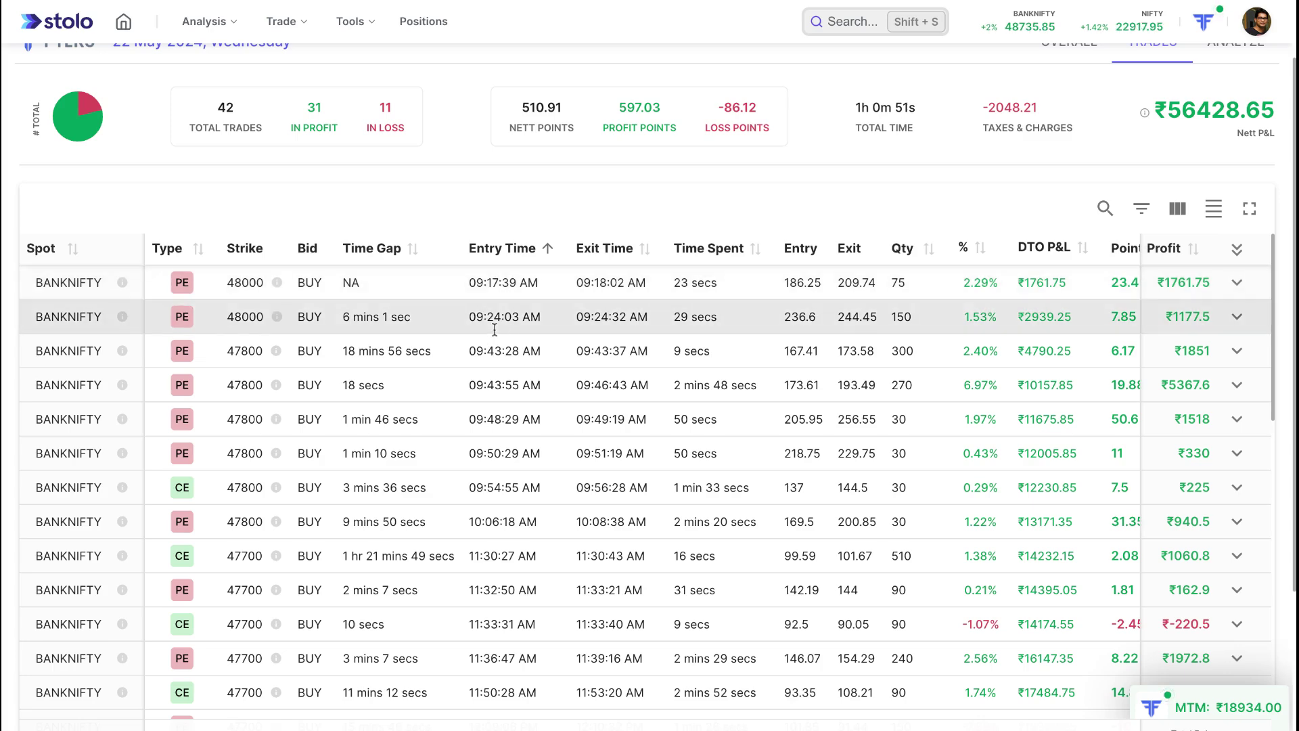
pyautogui.scroll(-15, 494, 329)
pyautogui.scroll(15, 495, 332)
# Step: Expand the 09:24:03 AM trade, examine its times, prices, quantity, points, charges and executed orders, and collapse it
pyautogui.click(1235, 316)
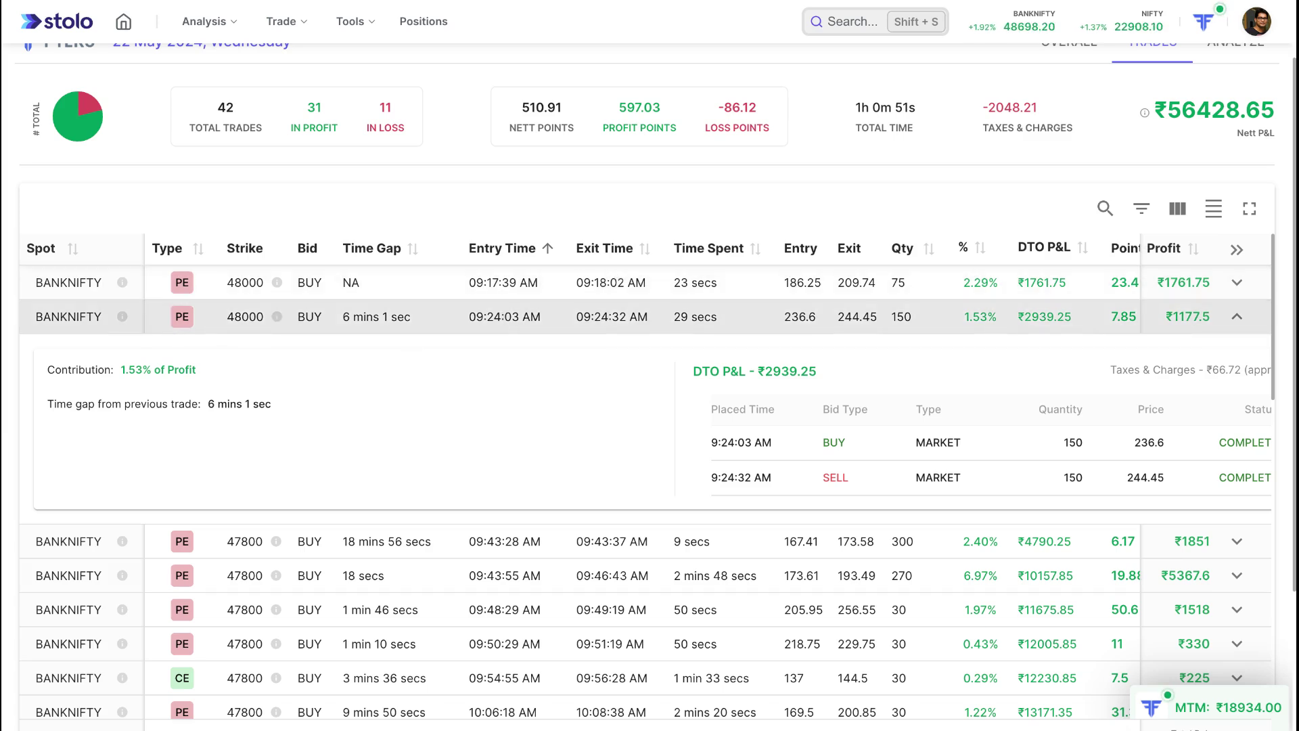
pyautogui.scroll(-1, 339, 528)
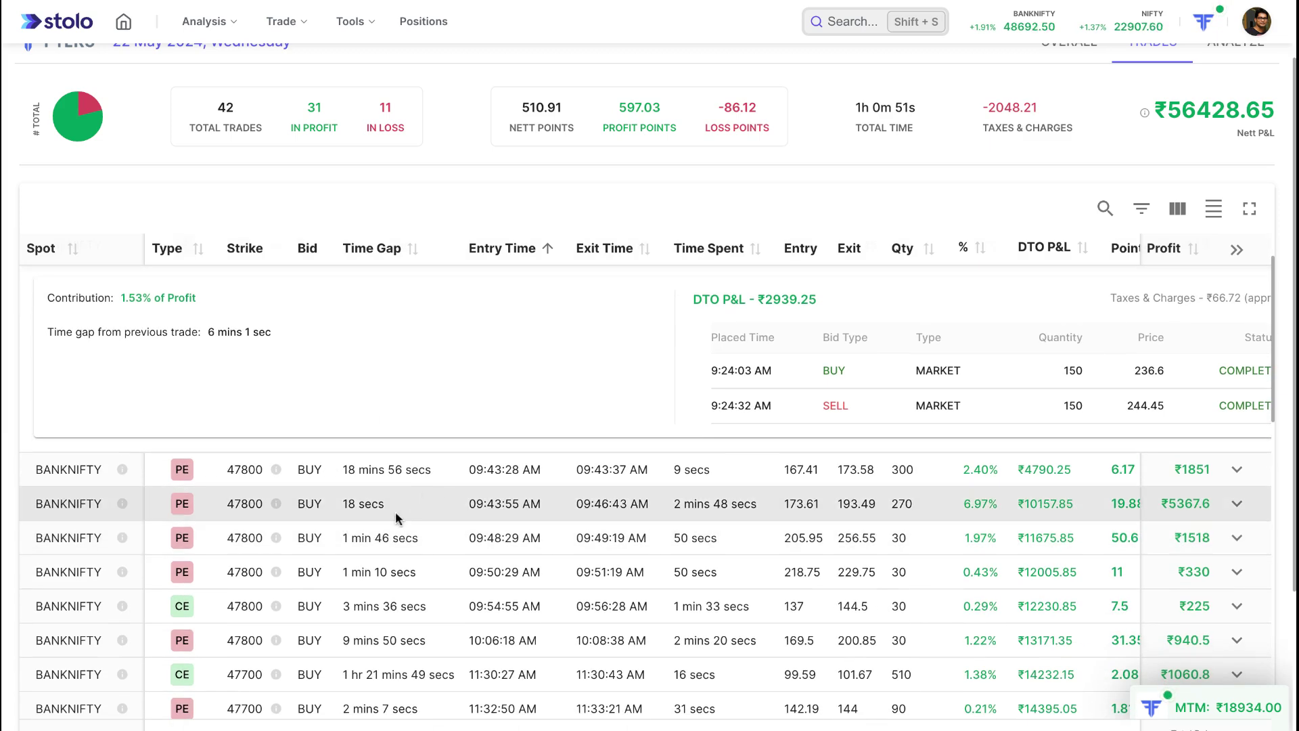
pyautogui.scroll(1, 487, 557)
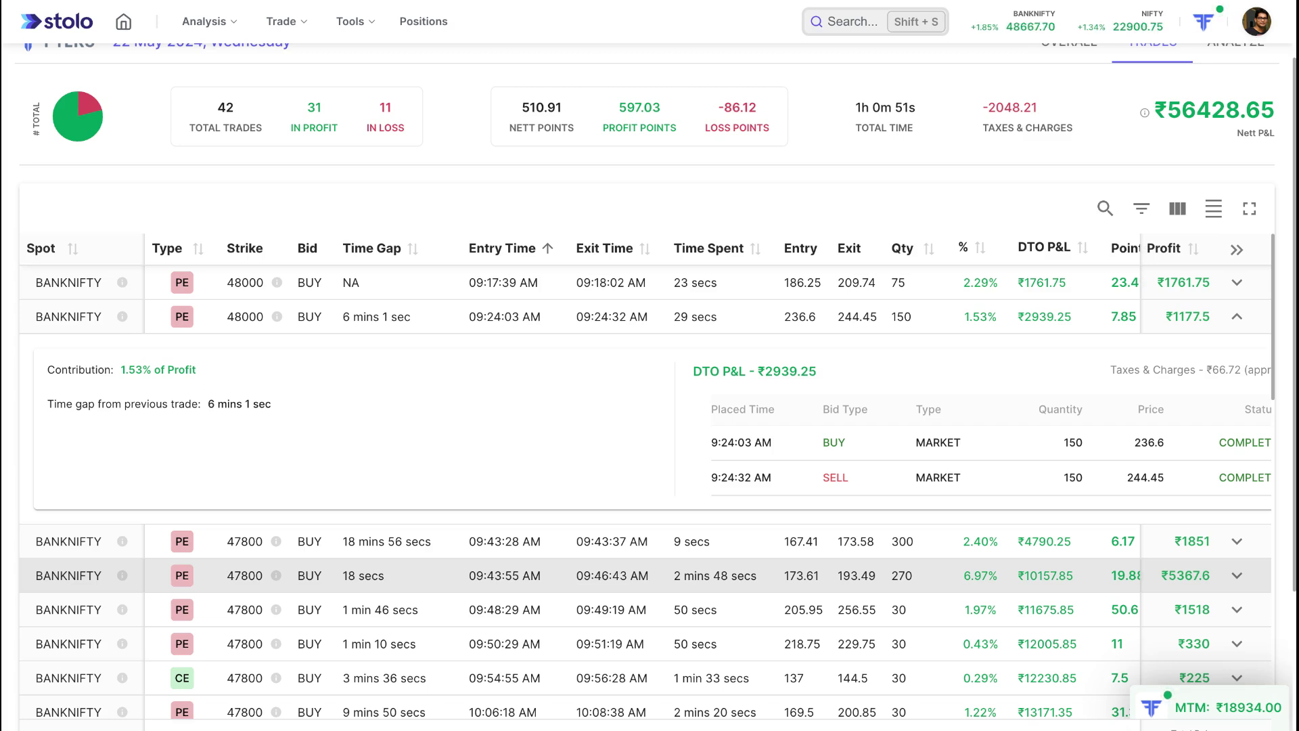
pyautogui.scroll(1, 464, 433)
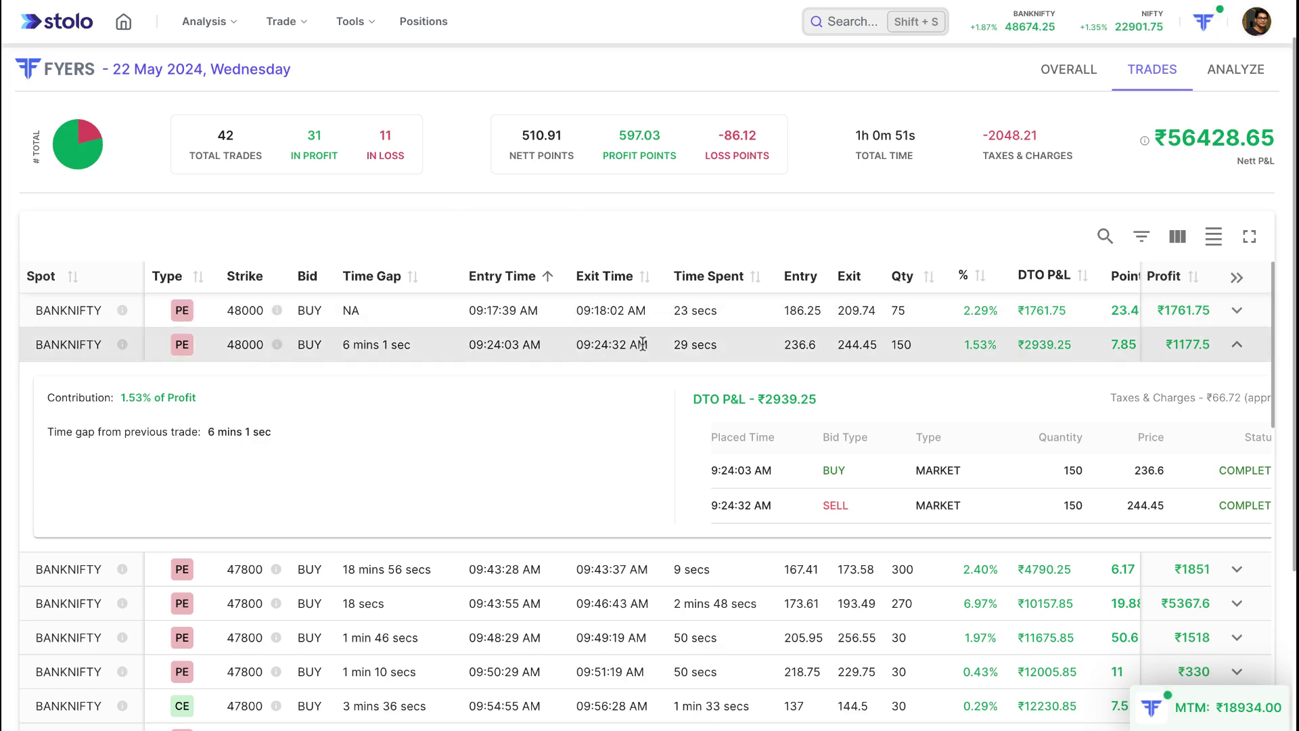
pyautogui.scroll(-1, 650, 365)
pyautogui.scroll(1, 623, 362)
pyautogui.hscroll(1, 719, 348)
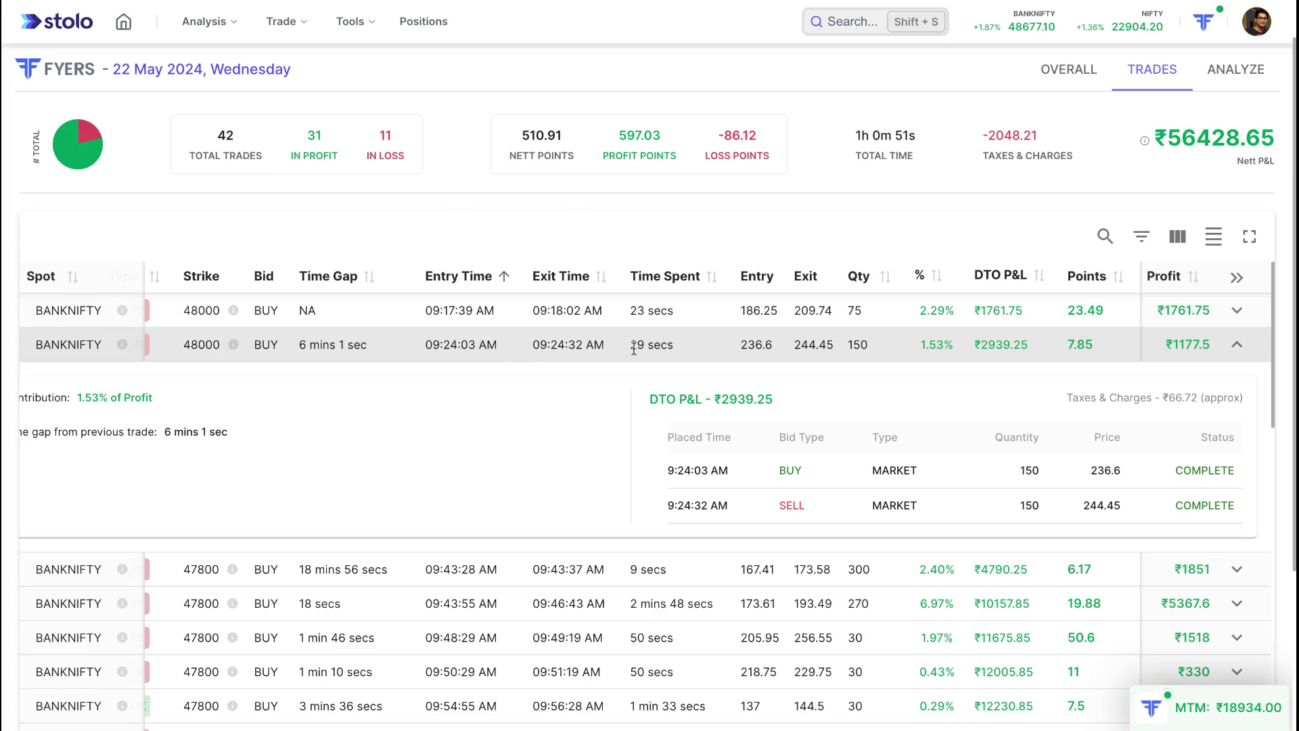
pyautogui.hscroll(-1, 635, 349)
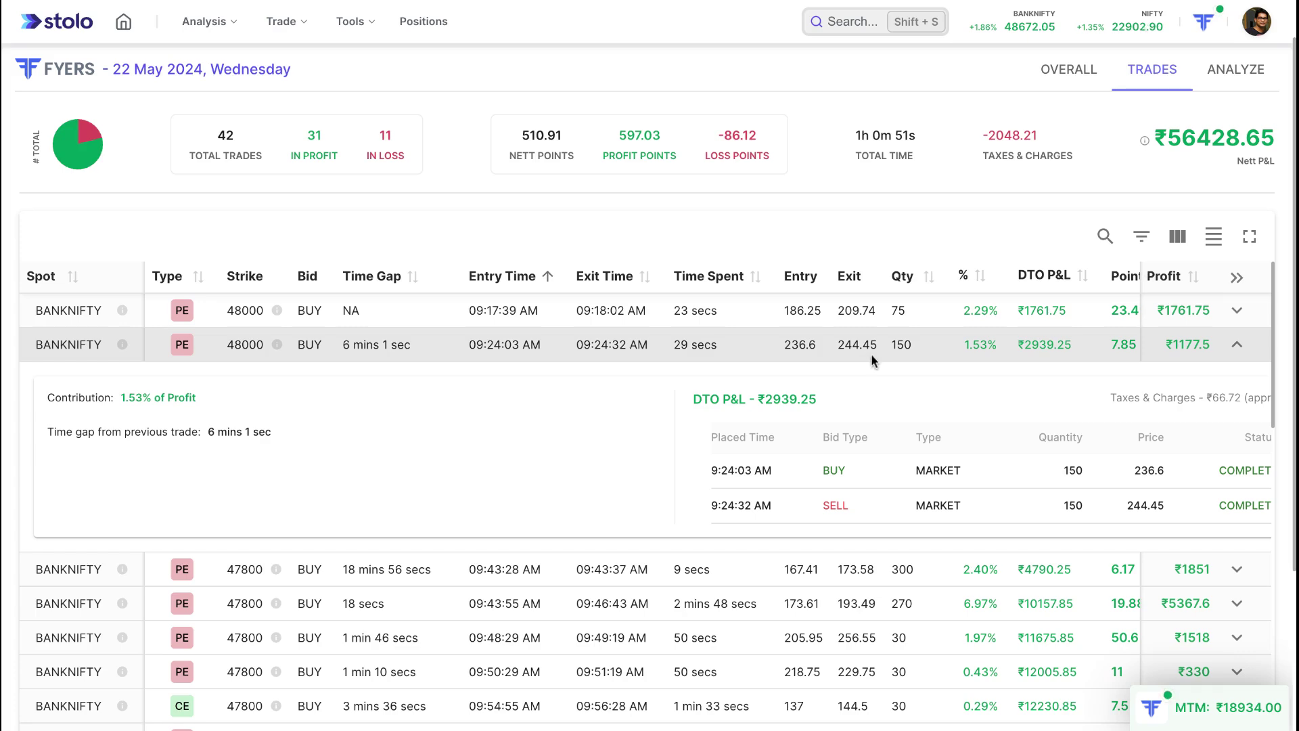
pyautogui.hscroll(1, 907, 353)
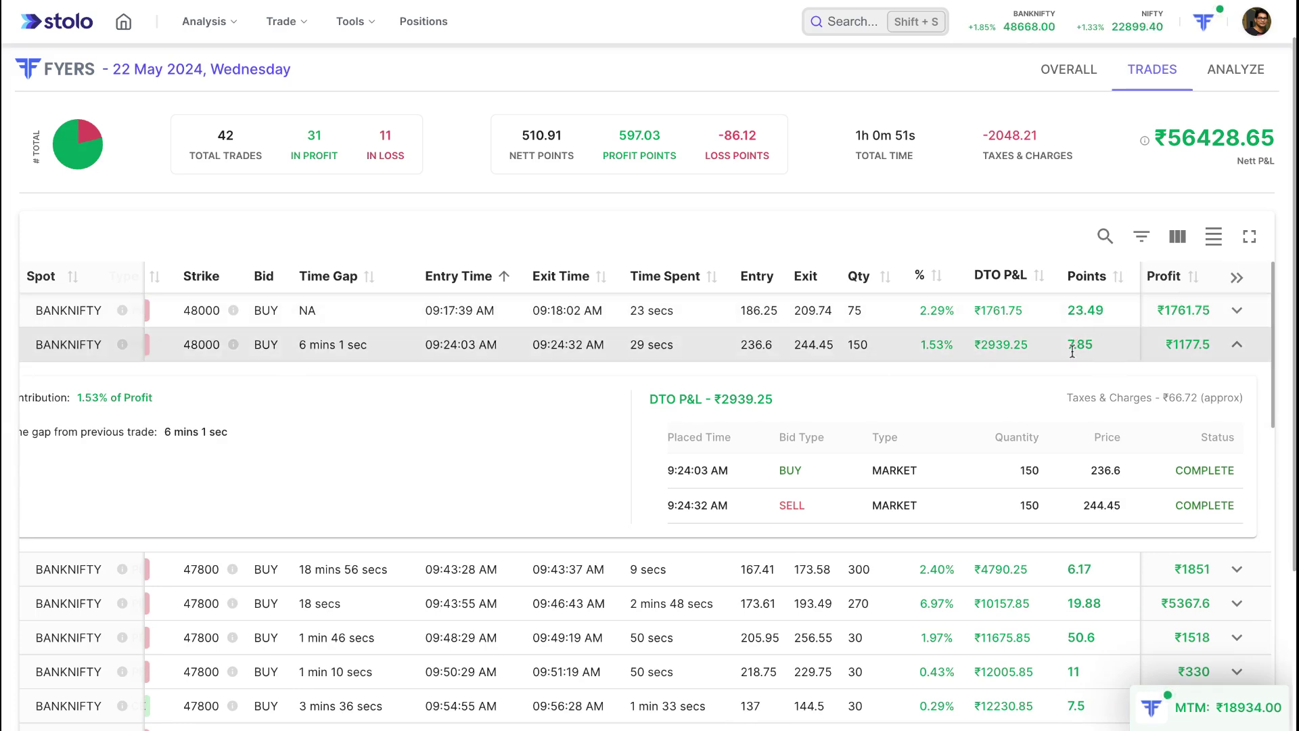
pyautogui.hscroll(-2, 1076, 348)
pyautogui.hscroll(2, 1080, 345)
pyautogui.click(1236, 344)
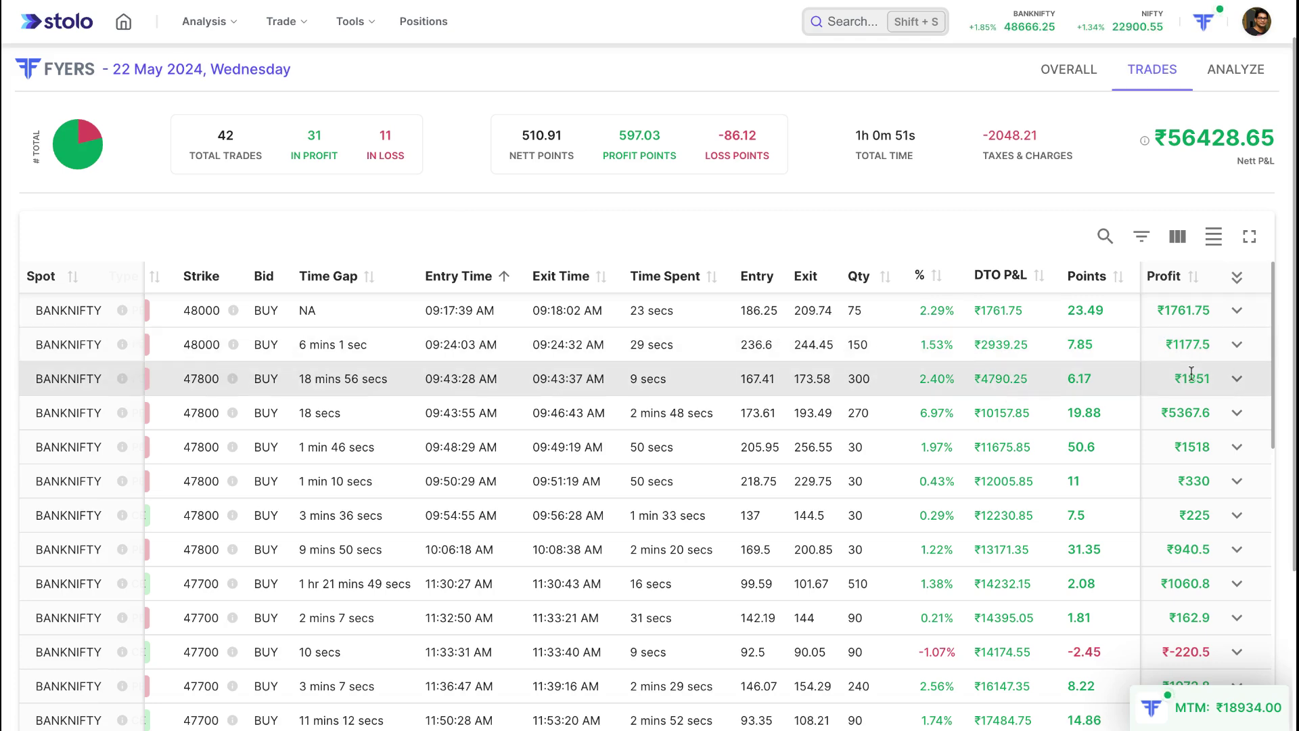
# Step: Reopen the 09:24:03 AM trade's details to check its contribution and time gap from the previous trade, and close them
pyautogui.click(1236, 344)
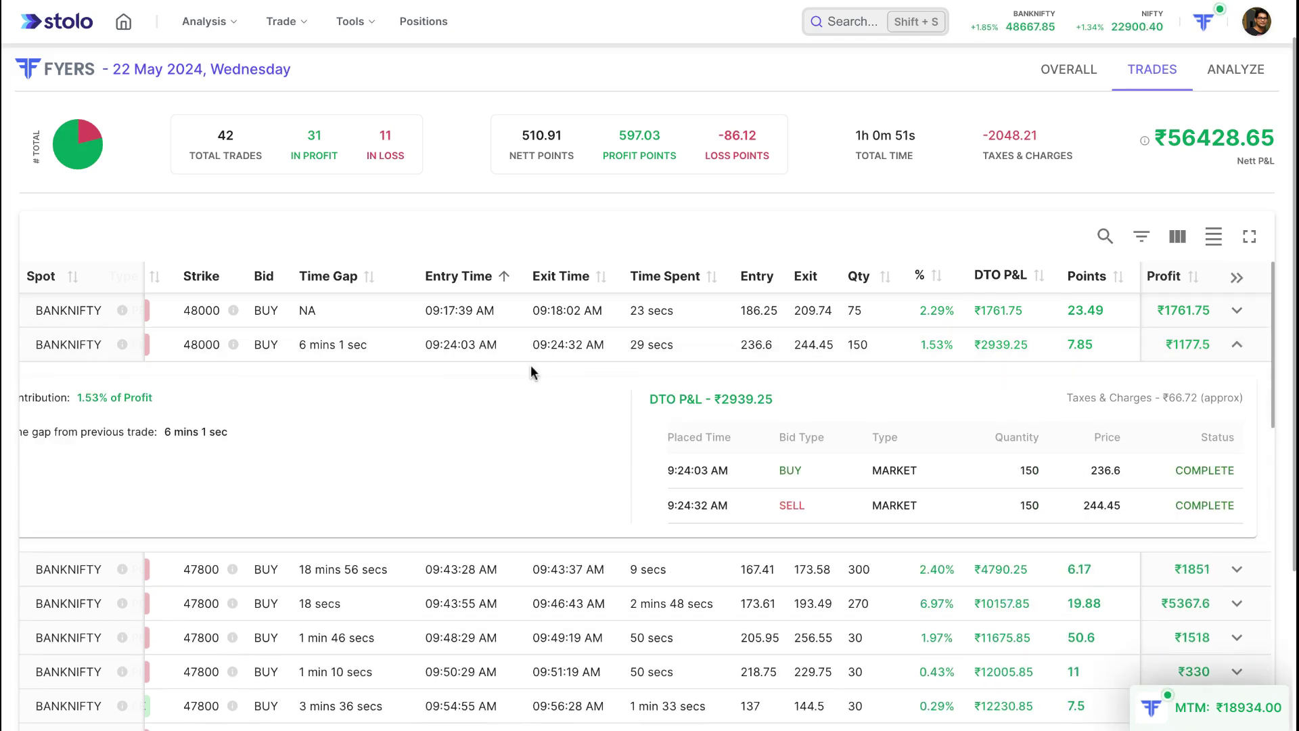
pyautogui.hscroll(-2, 135, 430)
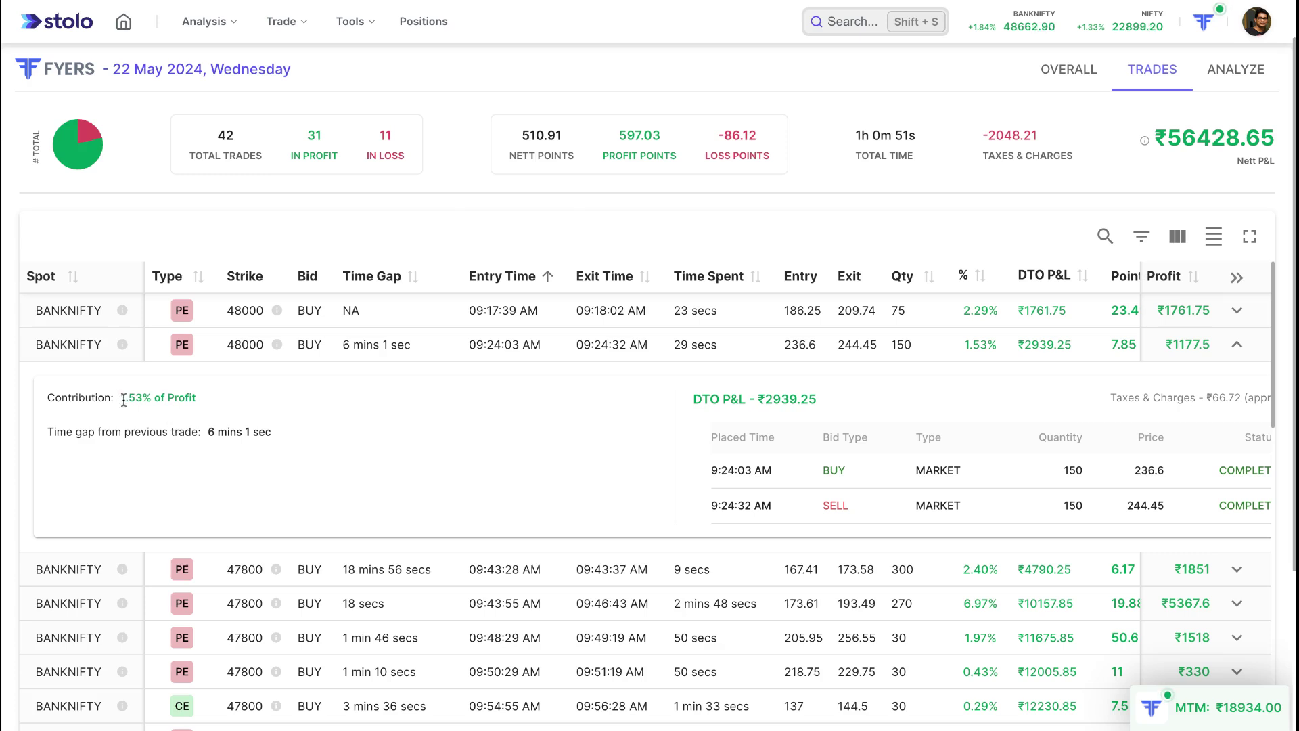
pyautogui.scroll(-1, 325, 423)
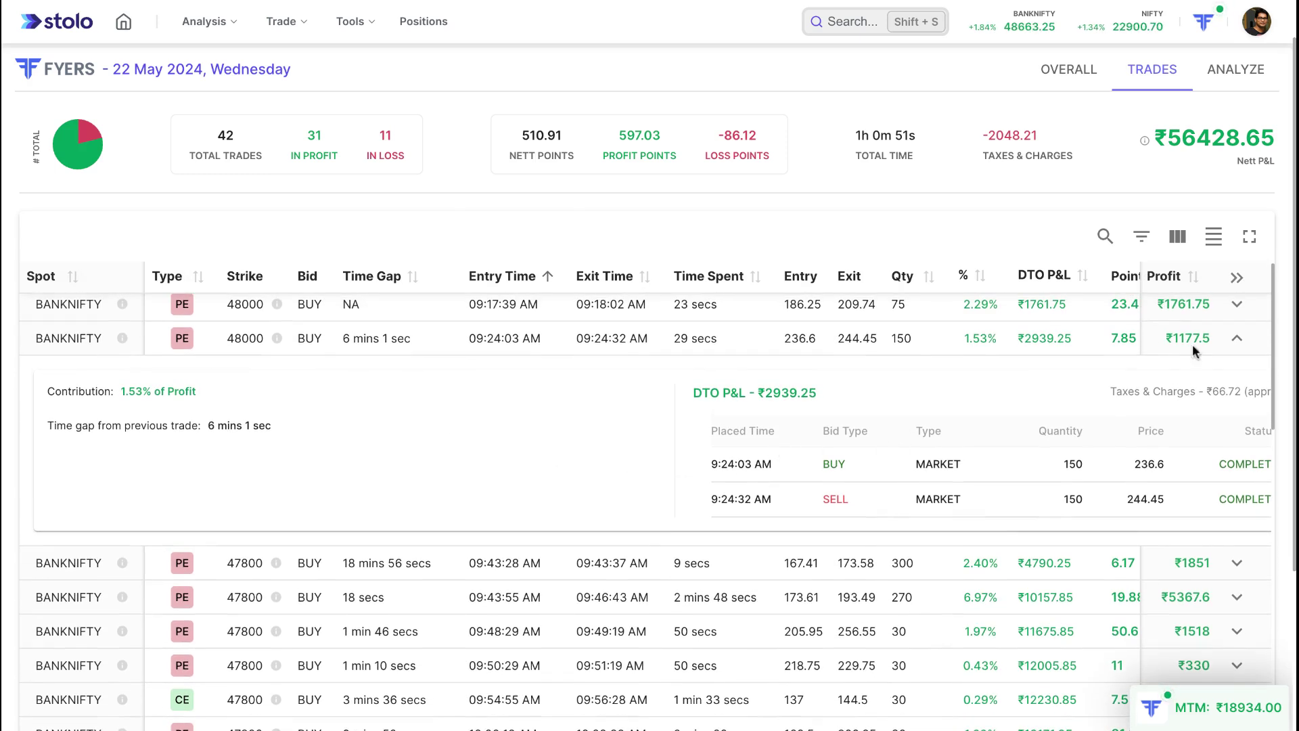
pyautogui.click(1238, 340)
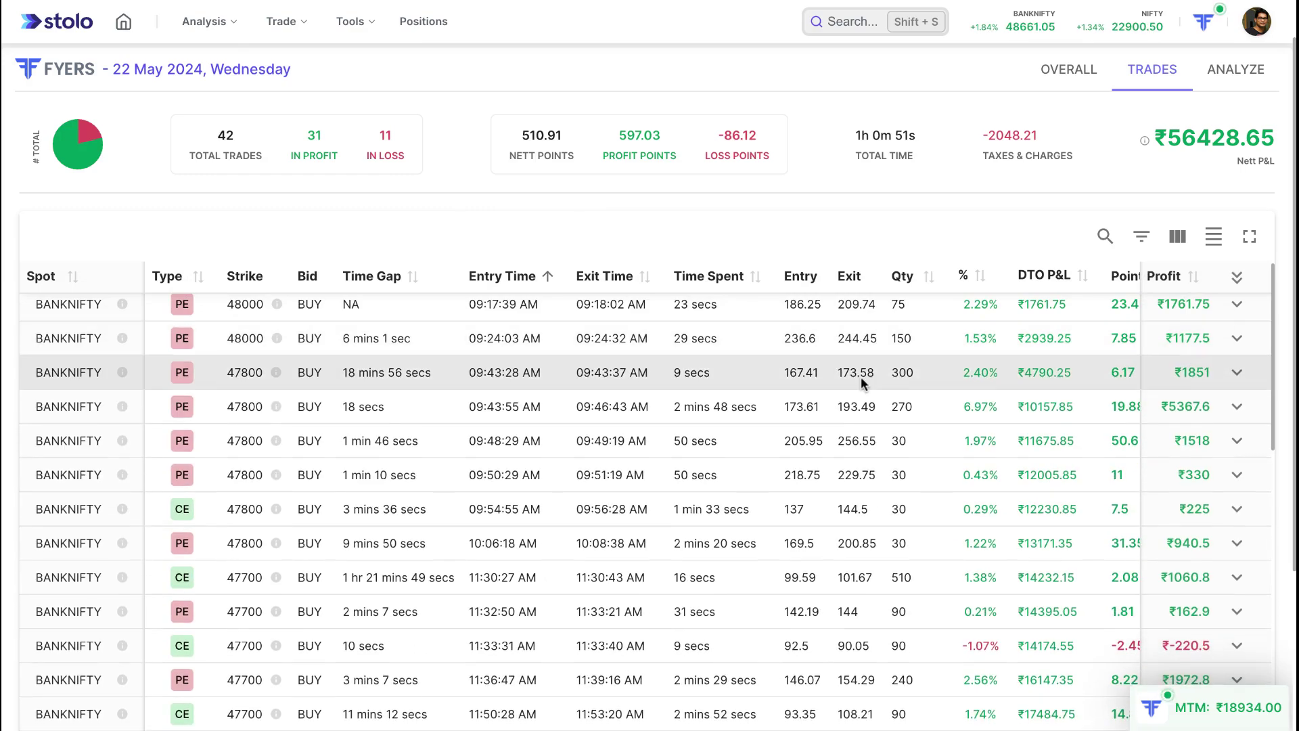
# Step: Look through the chronologically sorted trades down to the last one of the day and return to the first
pyautogui.scroll(-10, 826, 500)
pyautogui.scroll(-5, 826, 501)
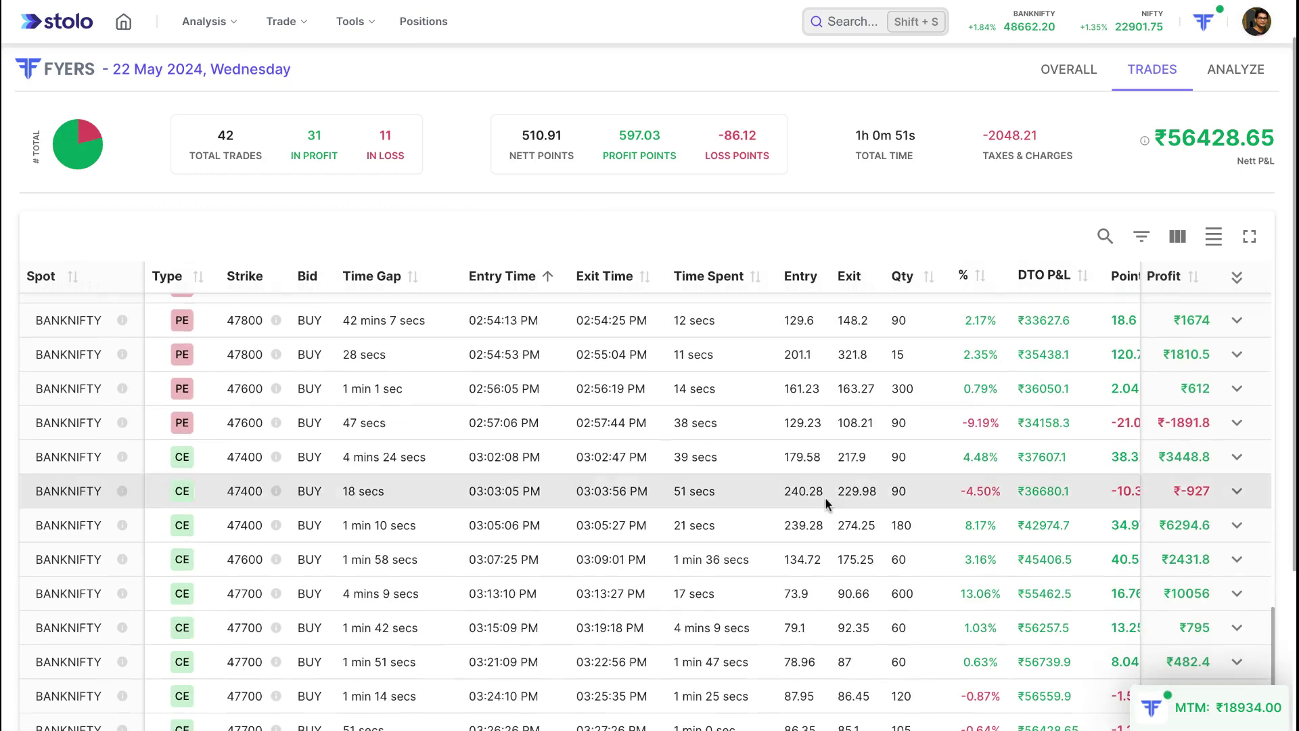
pyautogui.scroll(15, 826, 500)
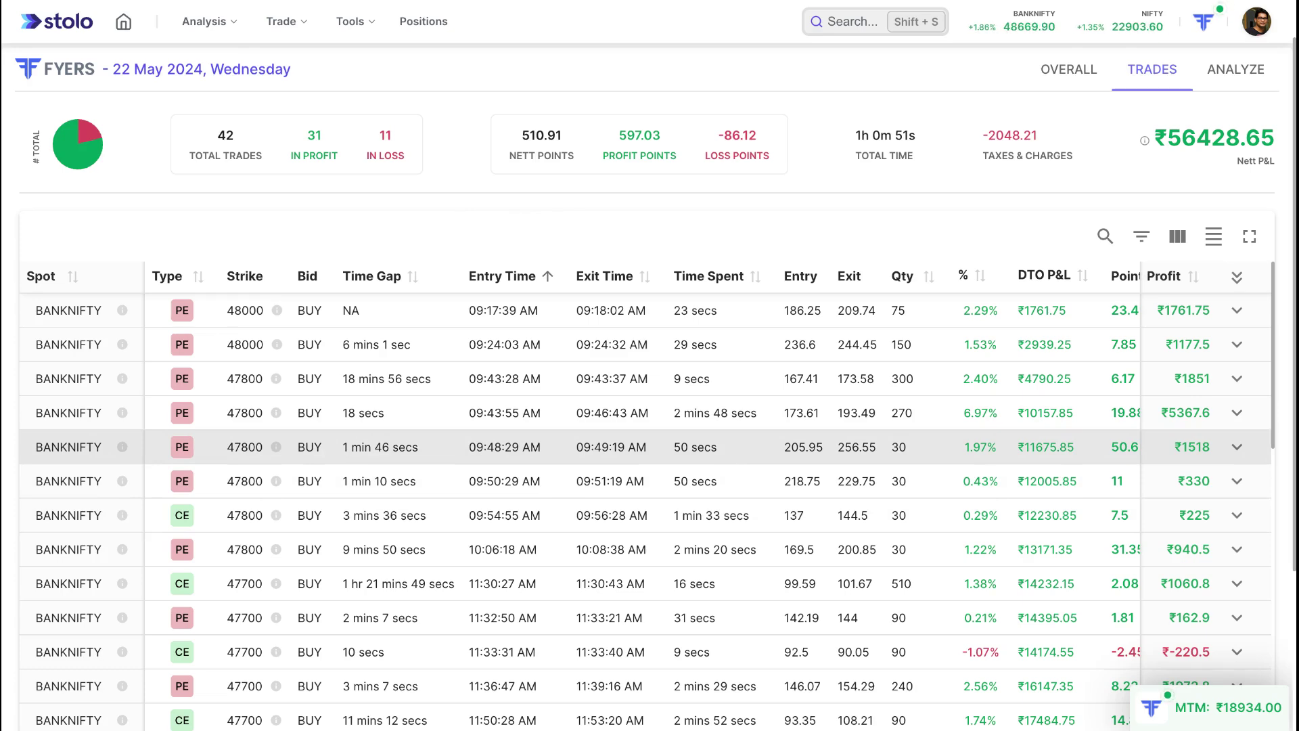
# Step: Remove the Entry Time sorting and sort the trades by Entry Time in ascending order again
pyautogui.scroll(1, 602, 323)
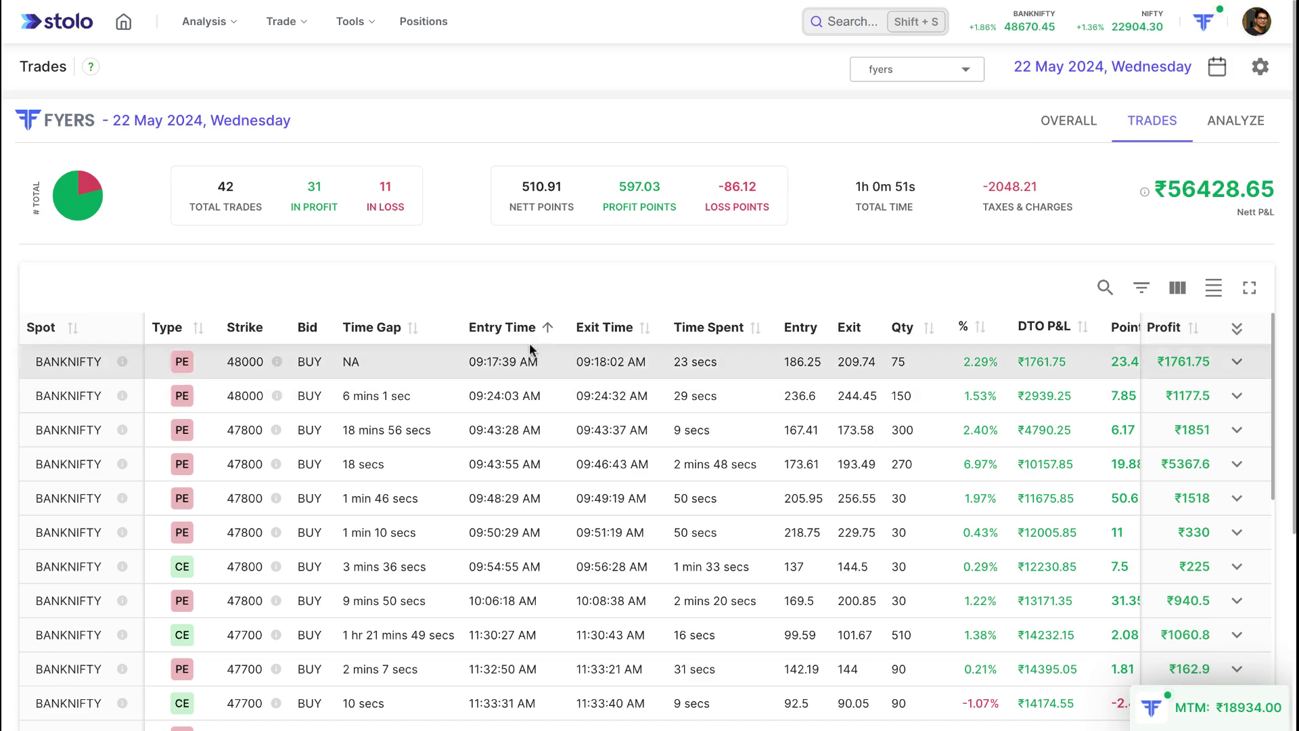
pyautogui.click(534, 329)
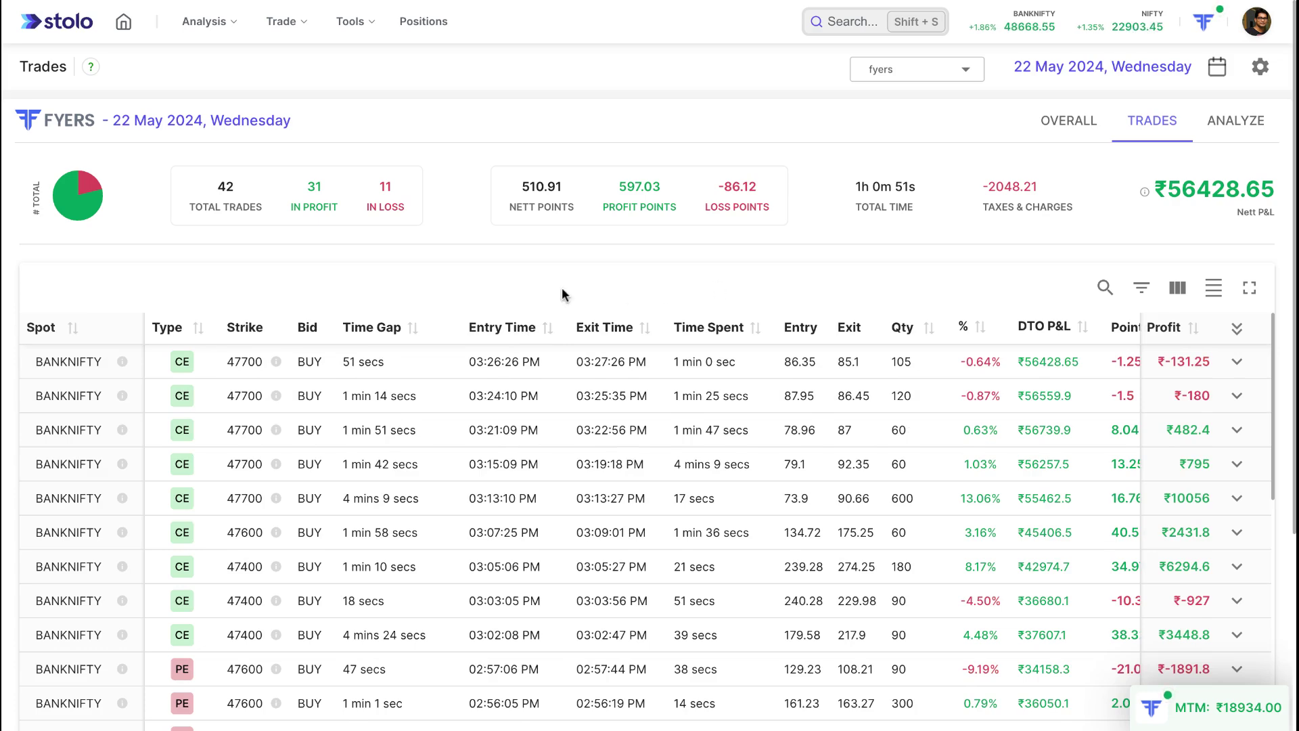
pyautogui.click(493, 329)
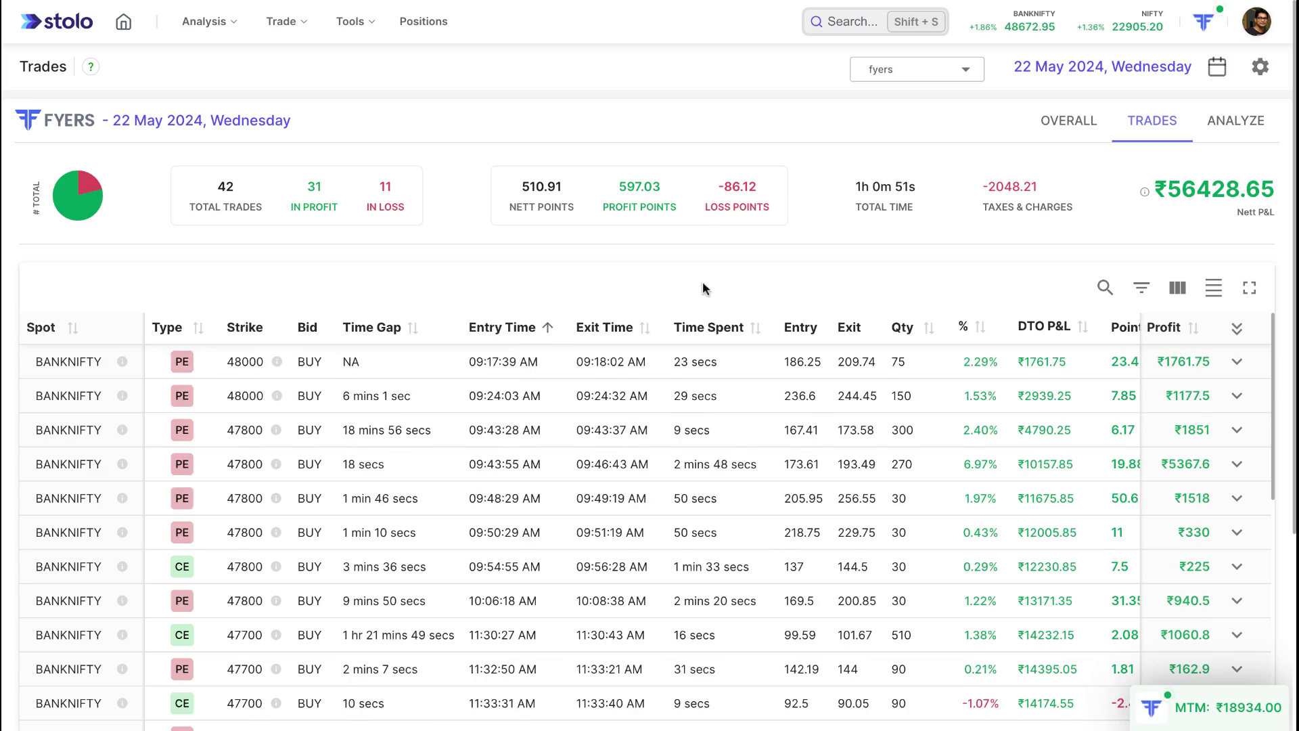
# Step: Open the trade-by-trade analysis and show the entry and exit charts of the 09:43 AM trade with ₹5367.6 profit and the 09:48 AM trade
pyautogui.click(1238, 135)
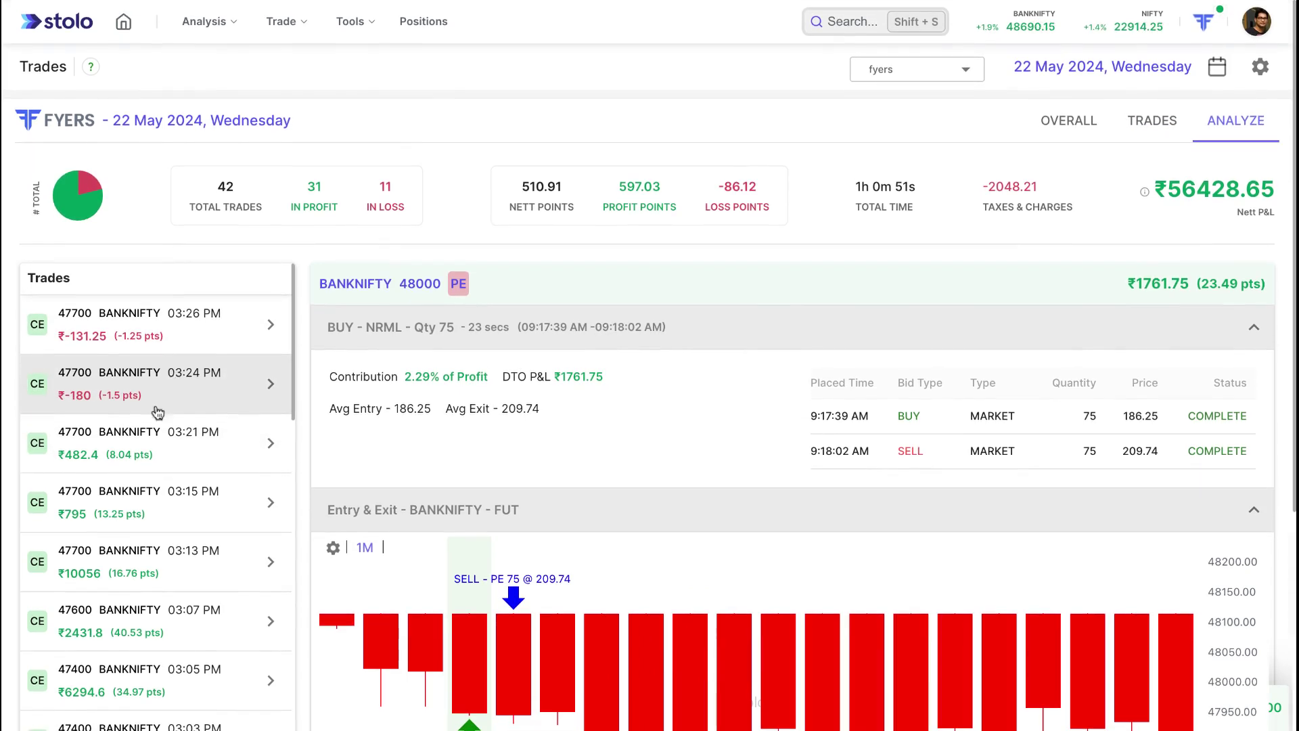
pyautogui.scroll(-2, 153, 406)
pyautogui.scroll(-15, 152, 406)
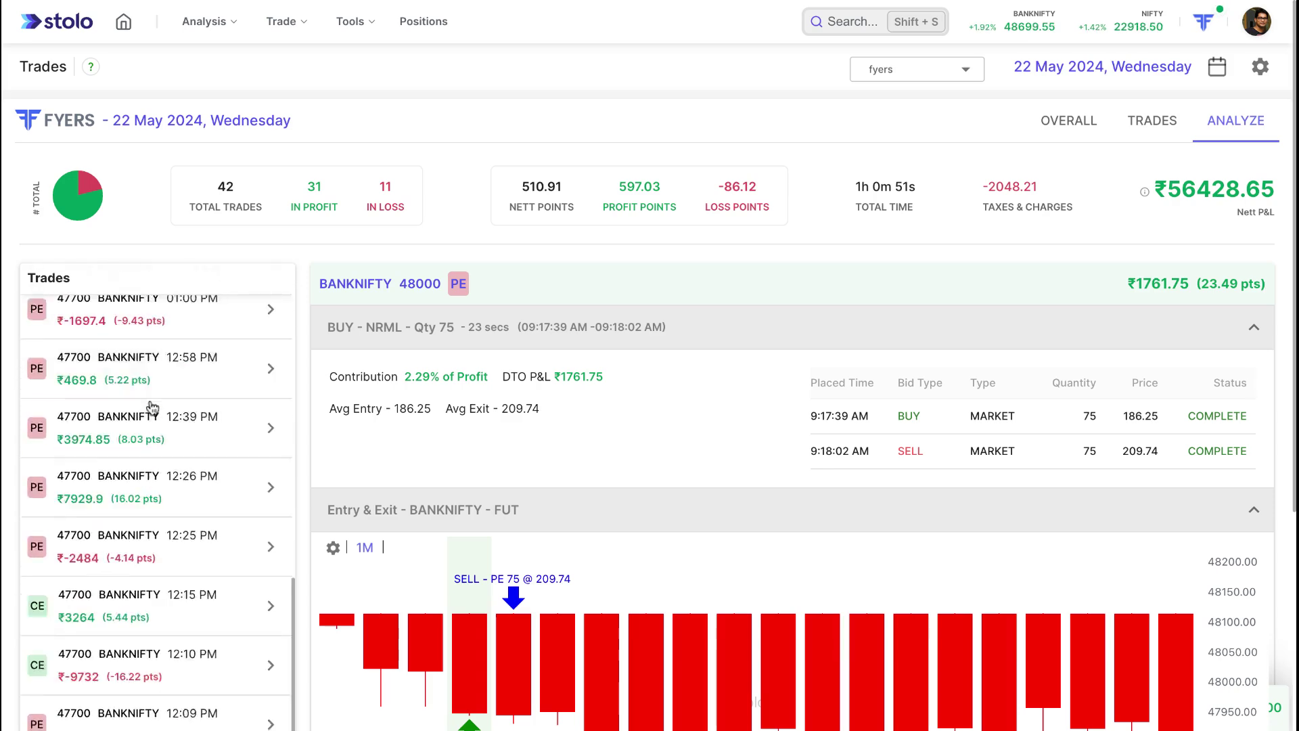
pyautogui.scroll(-3, 102, 609)
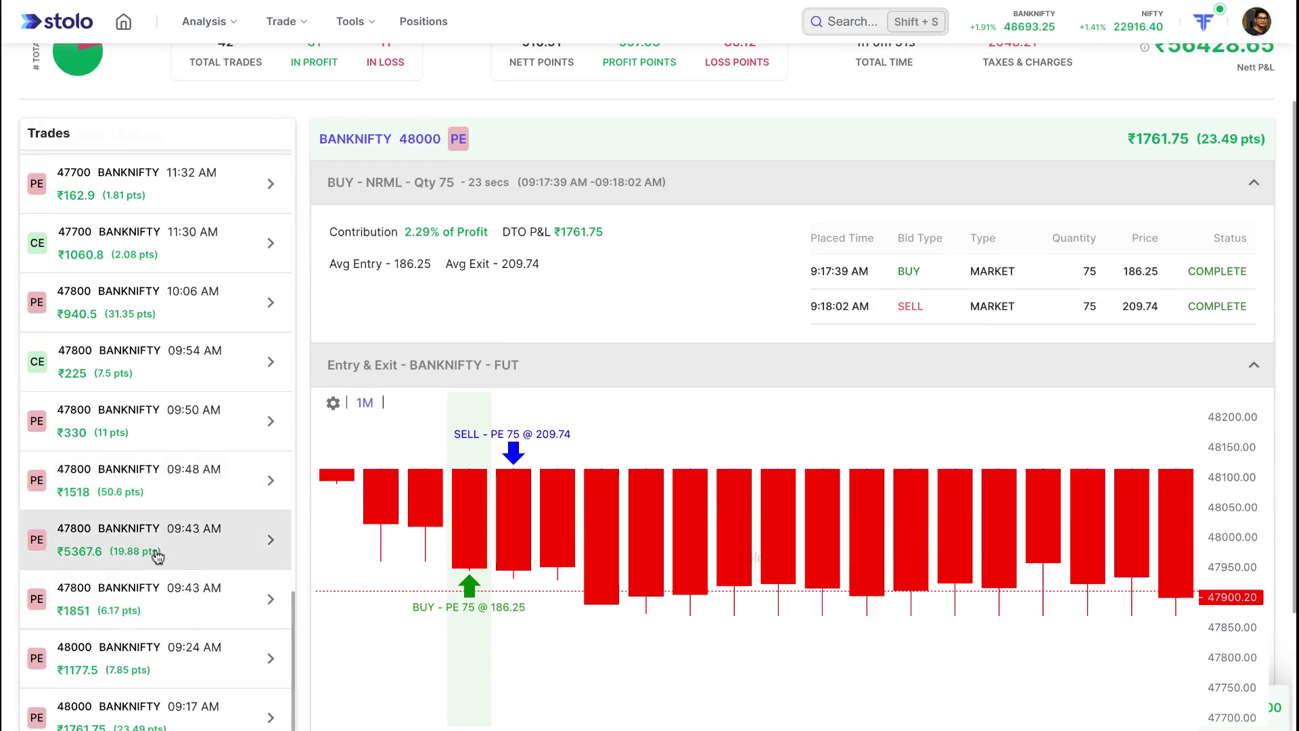
pyautogui.scroll(-3, 173, 535)
pyautogui.click(168, 366)
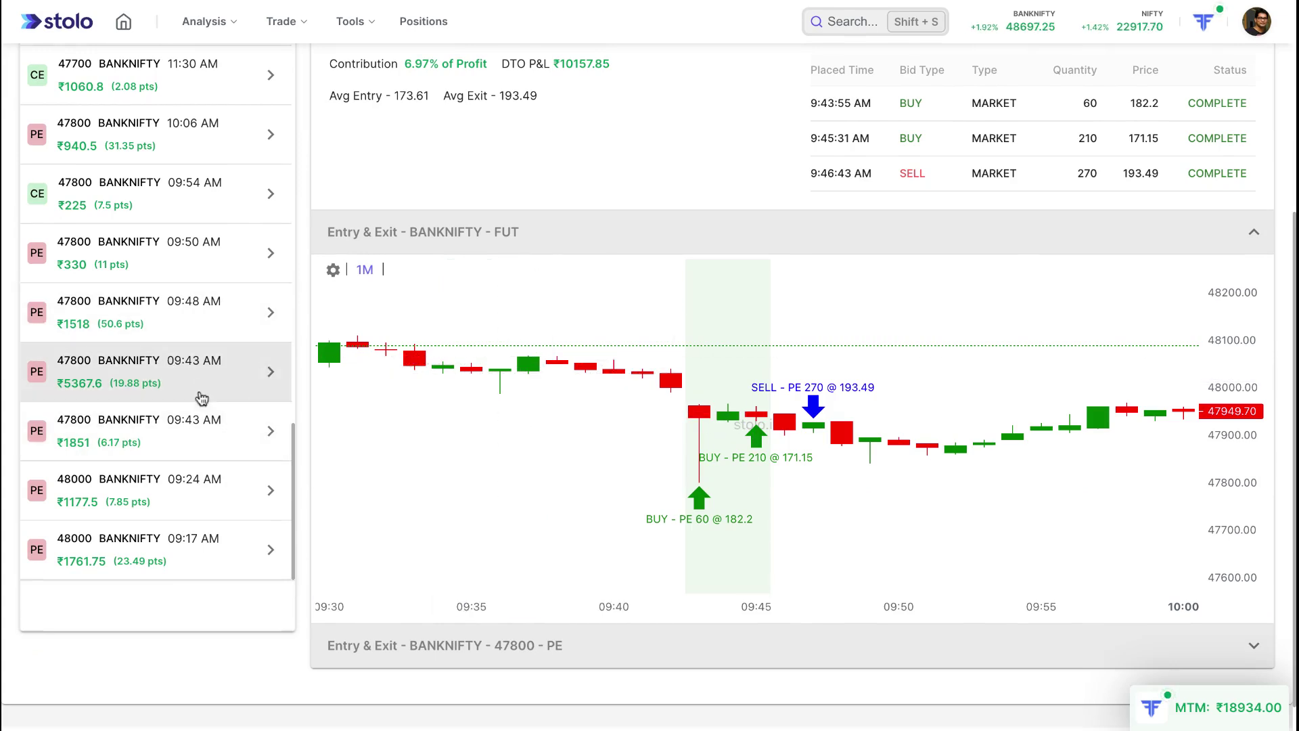
pyautogui.click(187, 329)
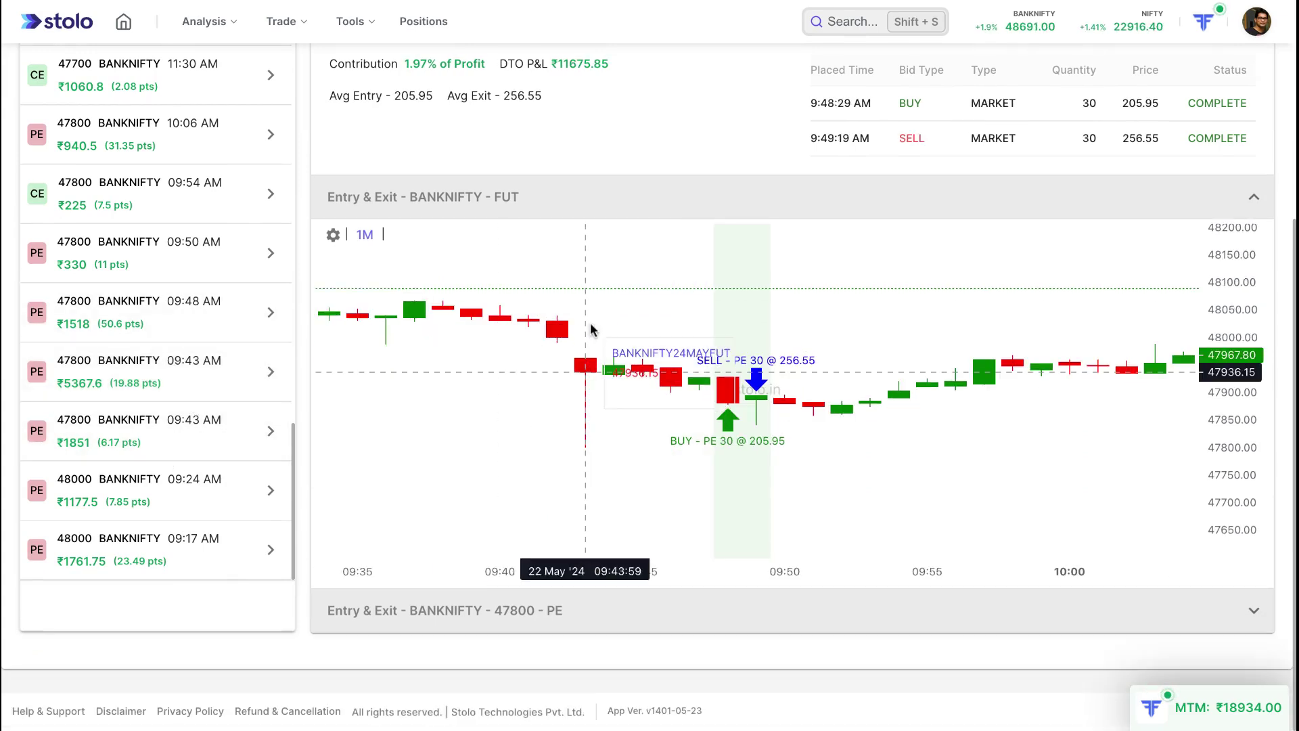
# Step: Check the 09:48 AM trade's profit, points and buy and sell order details above its BANKNIFTY futures chart
pyautogui.scroll(2, 642, 261)
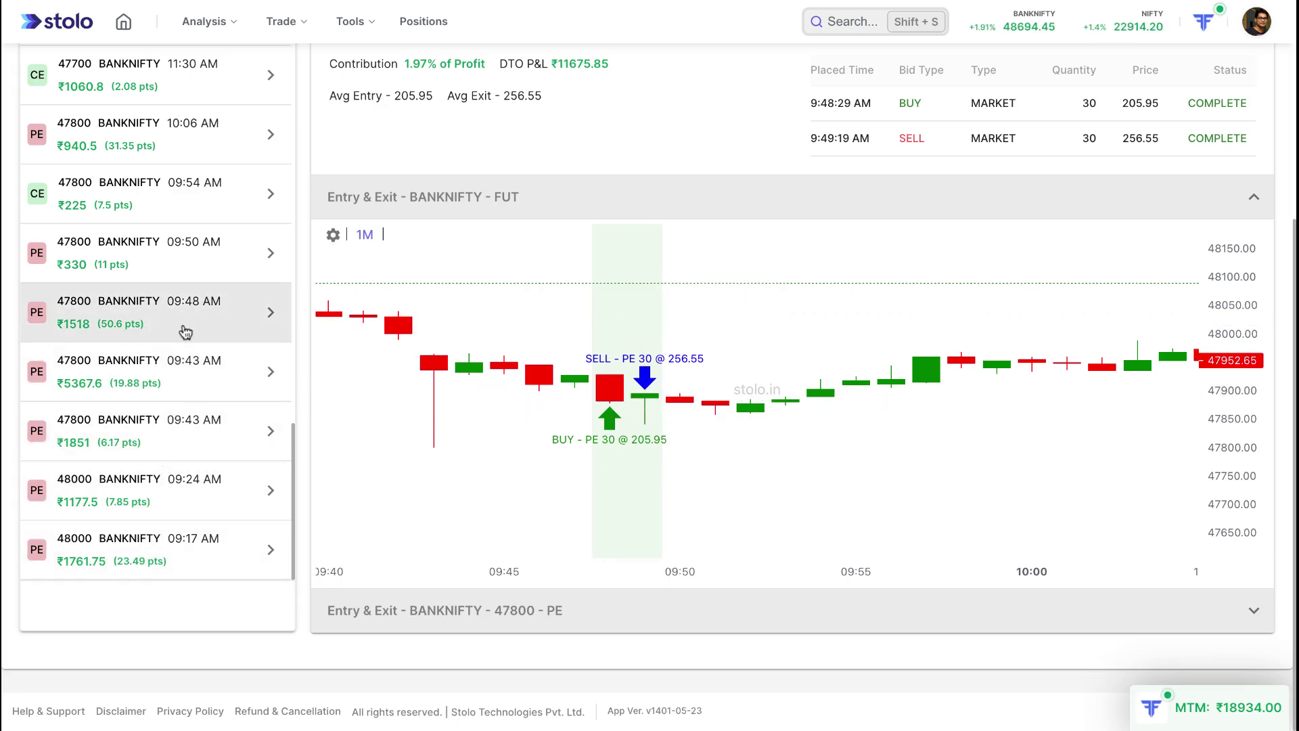
pyautogui.scroll(2, 688, 224)
pyautogui.scroll(1, 688, 223)
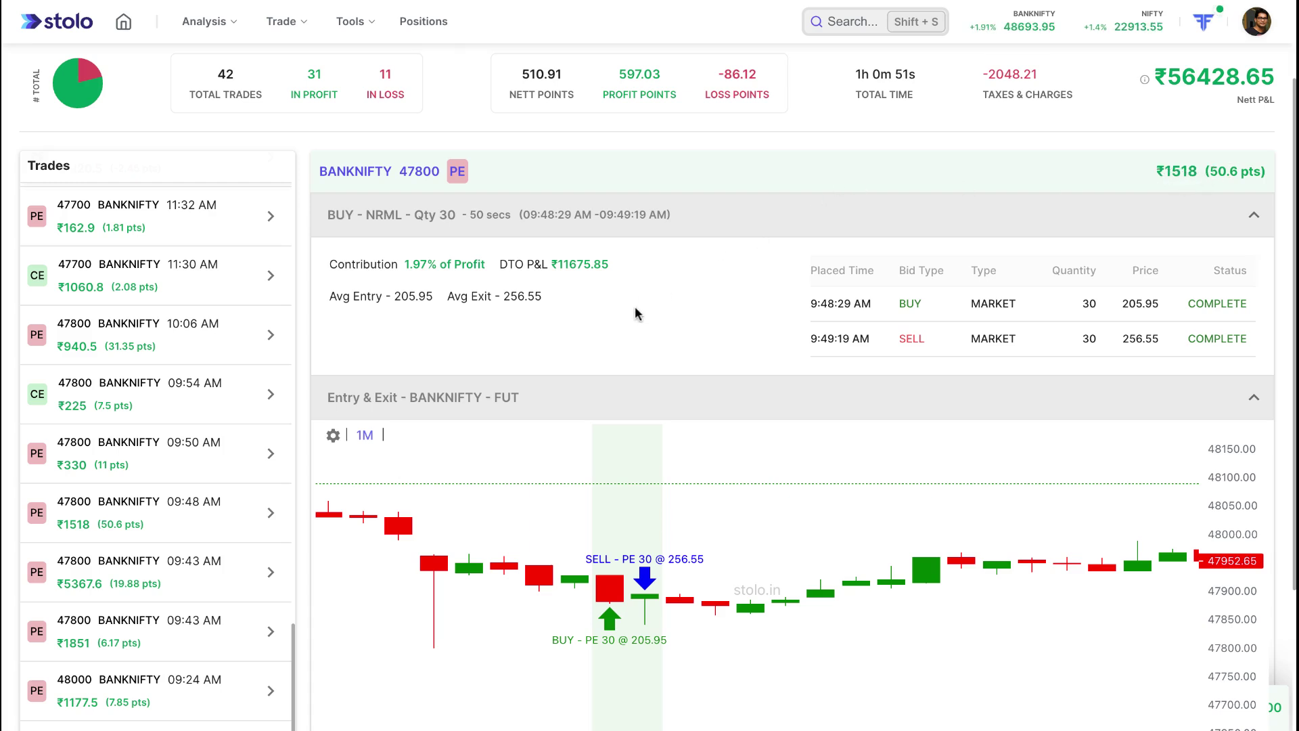
pyautogui.moveTo(1260, 173); pyautogui.dragTo(1216, 170)
pyautogui.click(1217, 170)
pyautogui.scroll(-1, 892, 303)
pyautogui.scroll(-1, 529, 270)
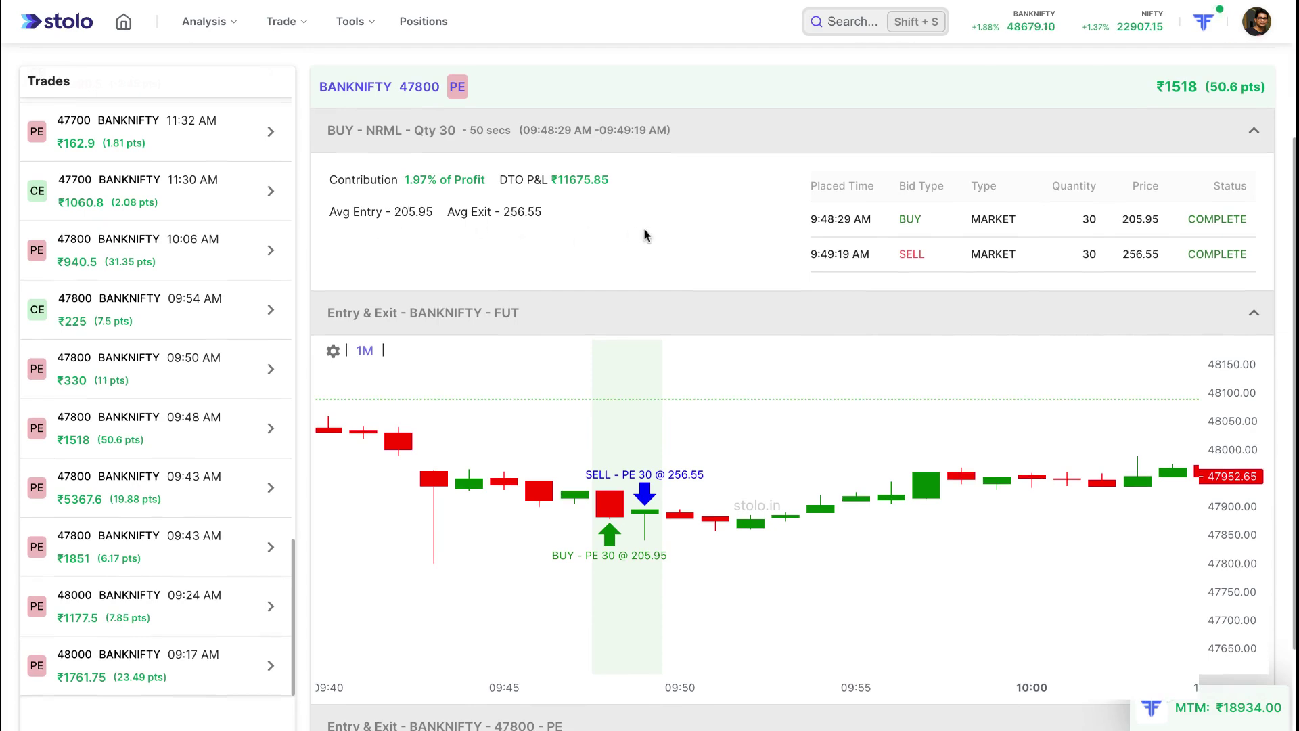
# Step: Stretch the BANKNIFTY futures chart's price scale and adjust its time scale to examine the candles around the 09:48 AM trade's entry and exit
pyautogui.scroll(-3, 643, 227)
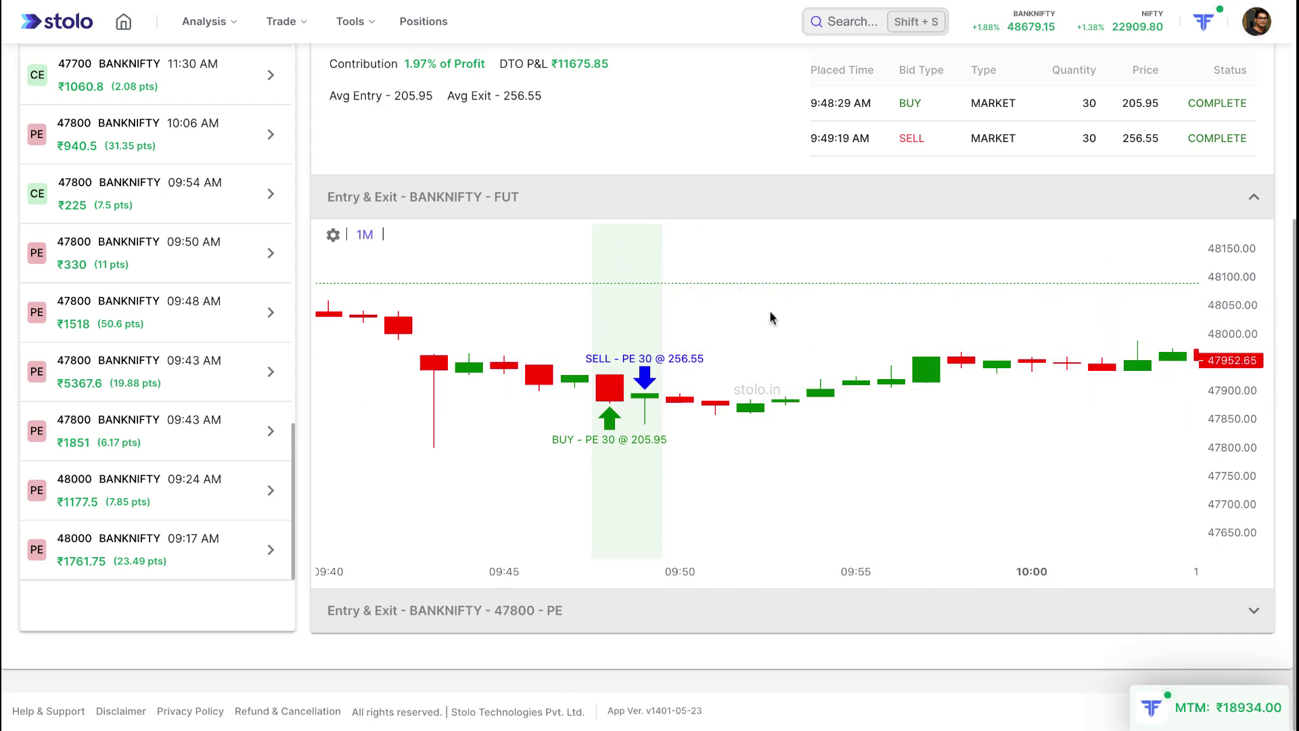
pyautogui.moveTo(1238, 436); pyautogui.dragTo(1247, 267)
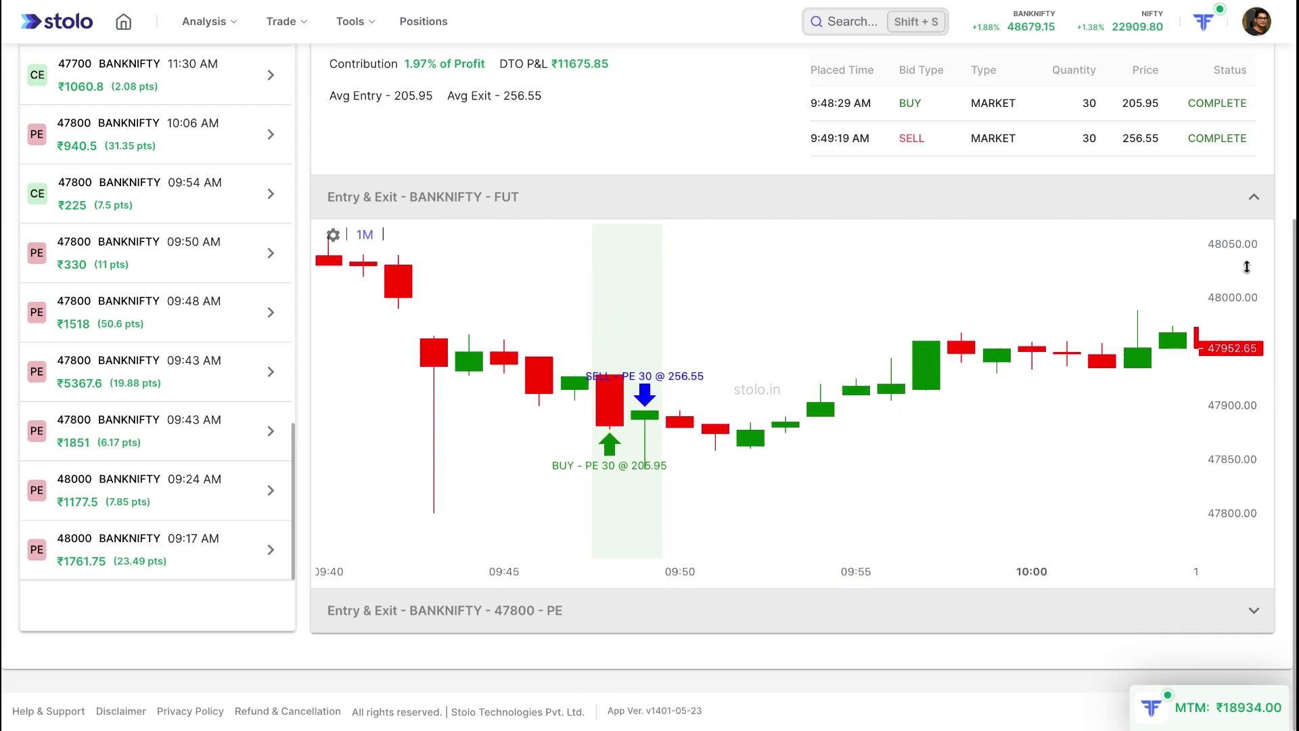
pyautogui.moveTo(656, 575); pyautogui.dragTo(751, 572)
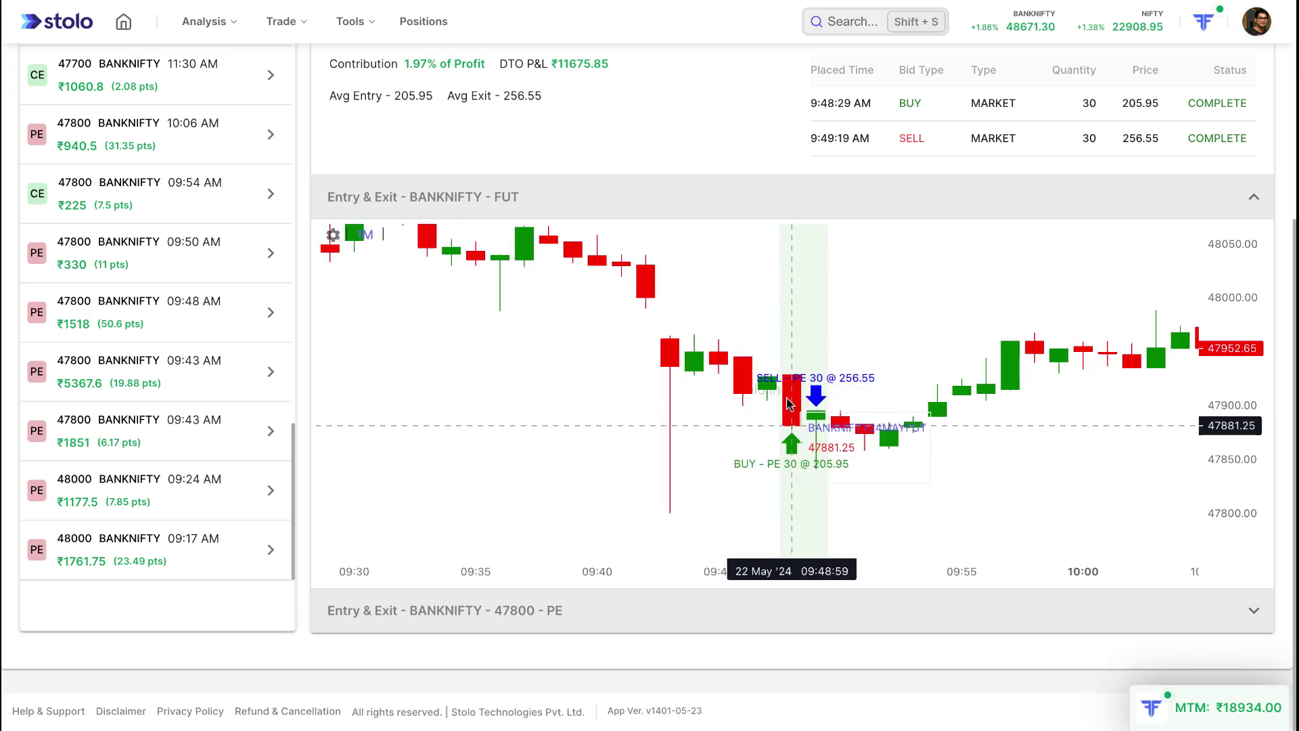
pyautogui.moveTo(809, 578); pyautogui.dragTo(739, 578)
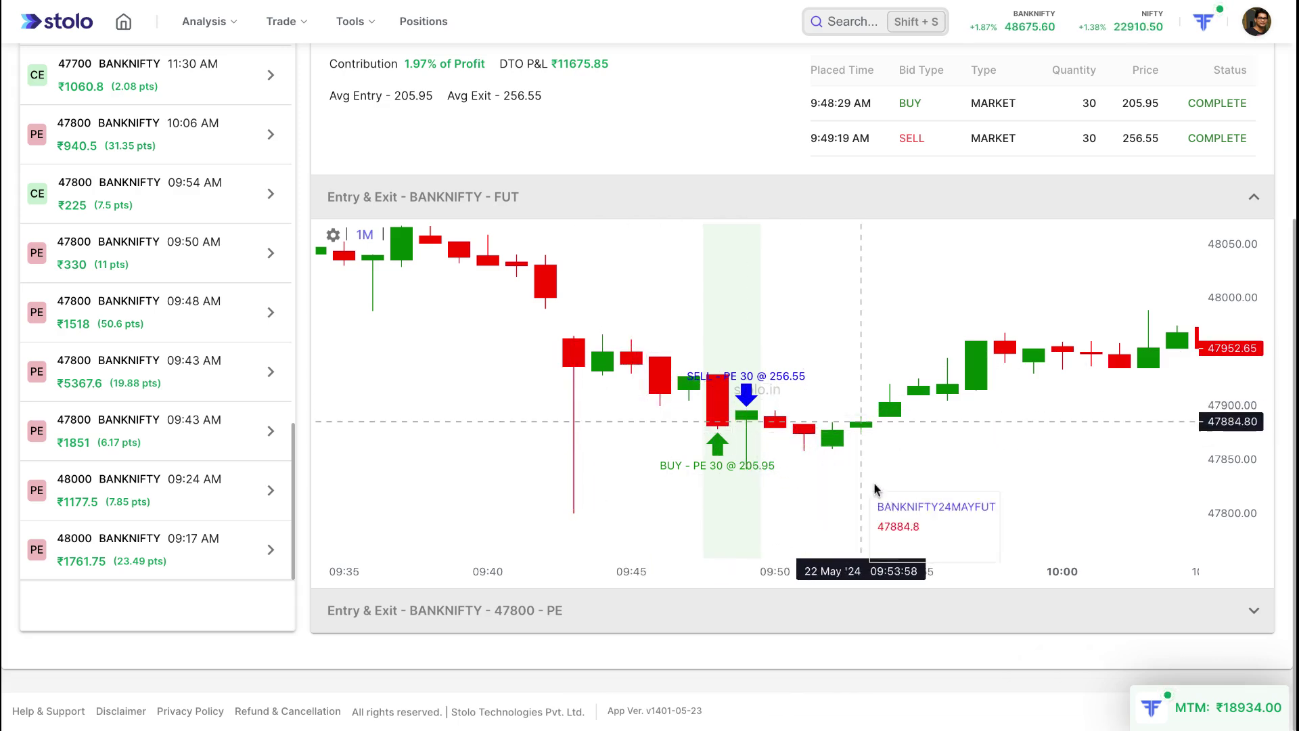
pyautogui.scroll(2, 617, 226)
pyautogui.scroll(-1, 617, 227)
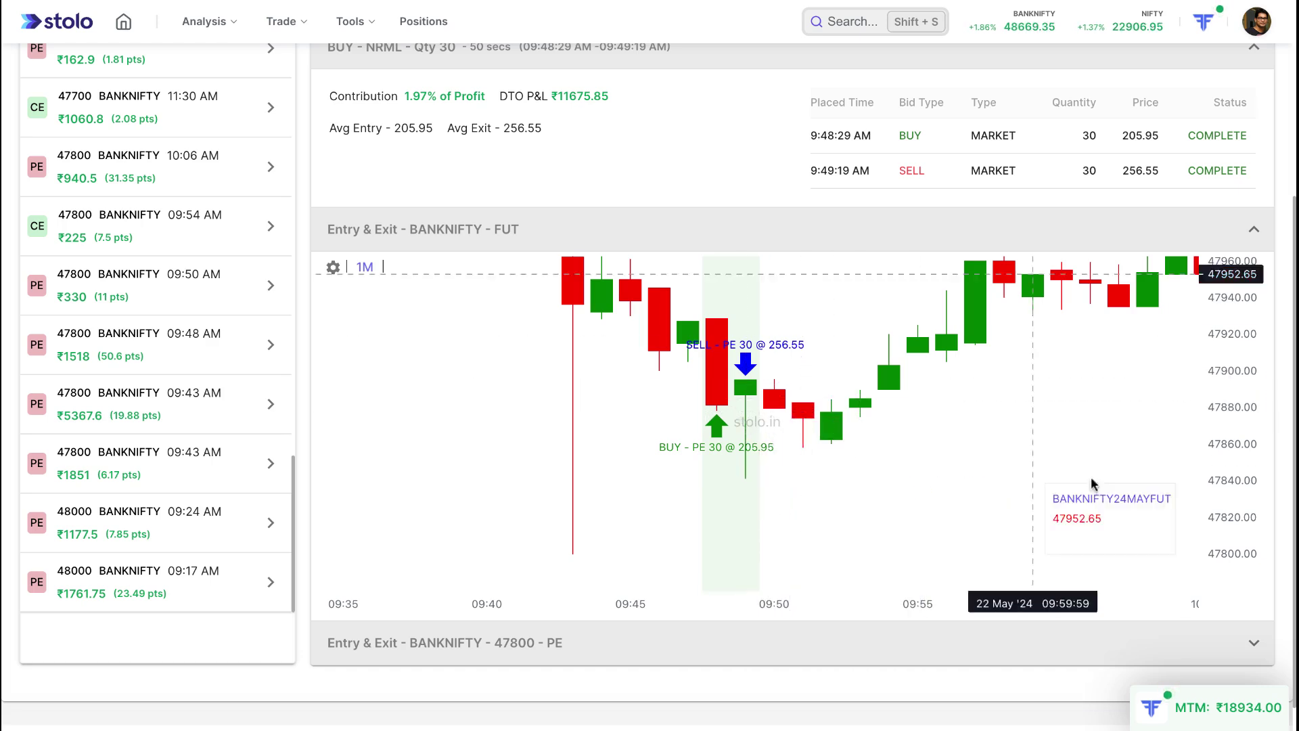
# Step: Expand the Entry & Exit chart of BANKNIFTY 47800 PE and enlarge its candles around the buy at 205.95 and the sell at 256.55
pyautogui.click(1220, 643)
pyautogui.scroll(-2, 1021, 419)
pyautogui.scroll(-2, 939, 641)
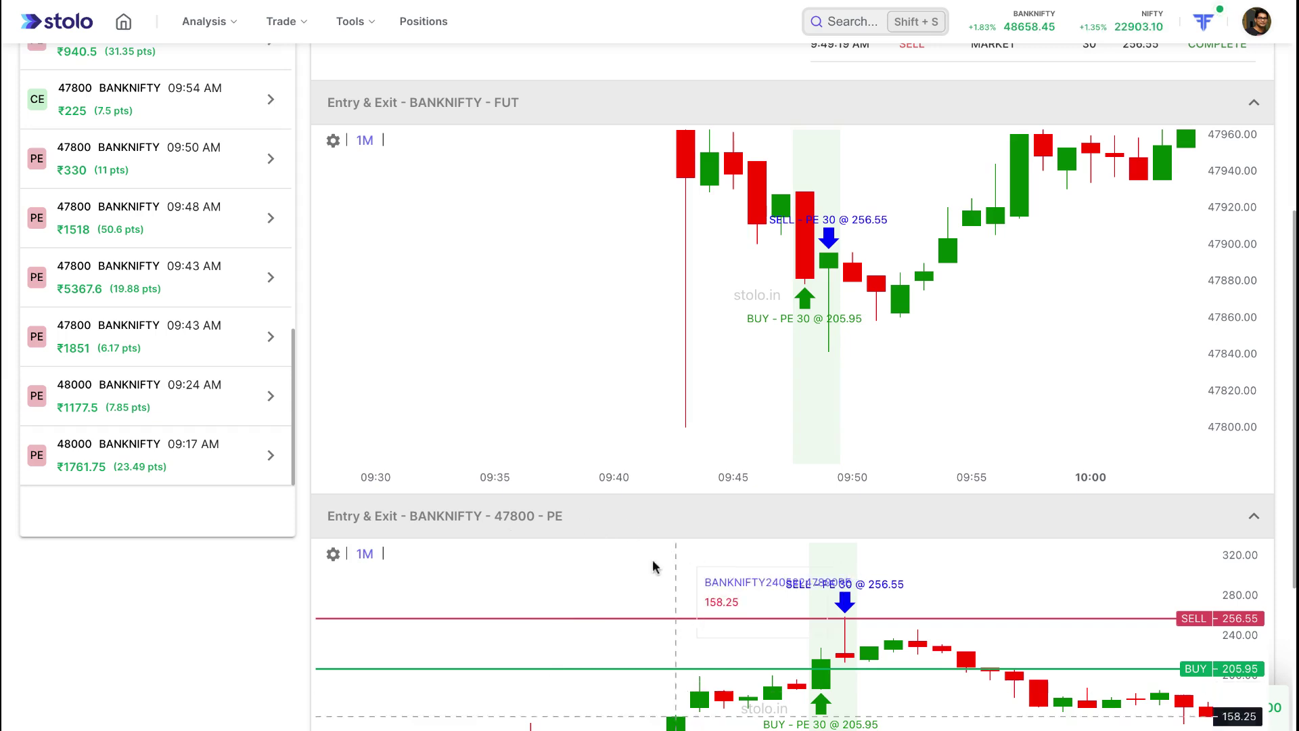
pyautogui.scroll(-2, 1287, 476)
pyautogui.scroll(-2, 1287, 477)
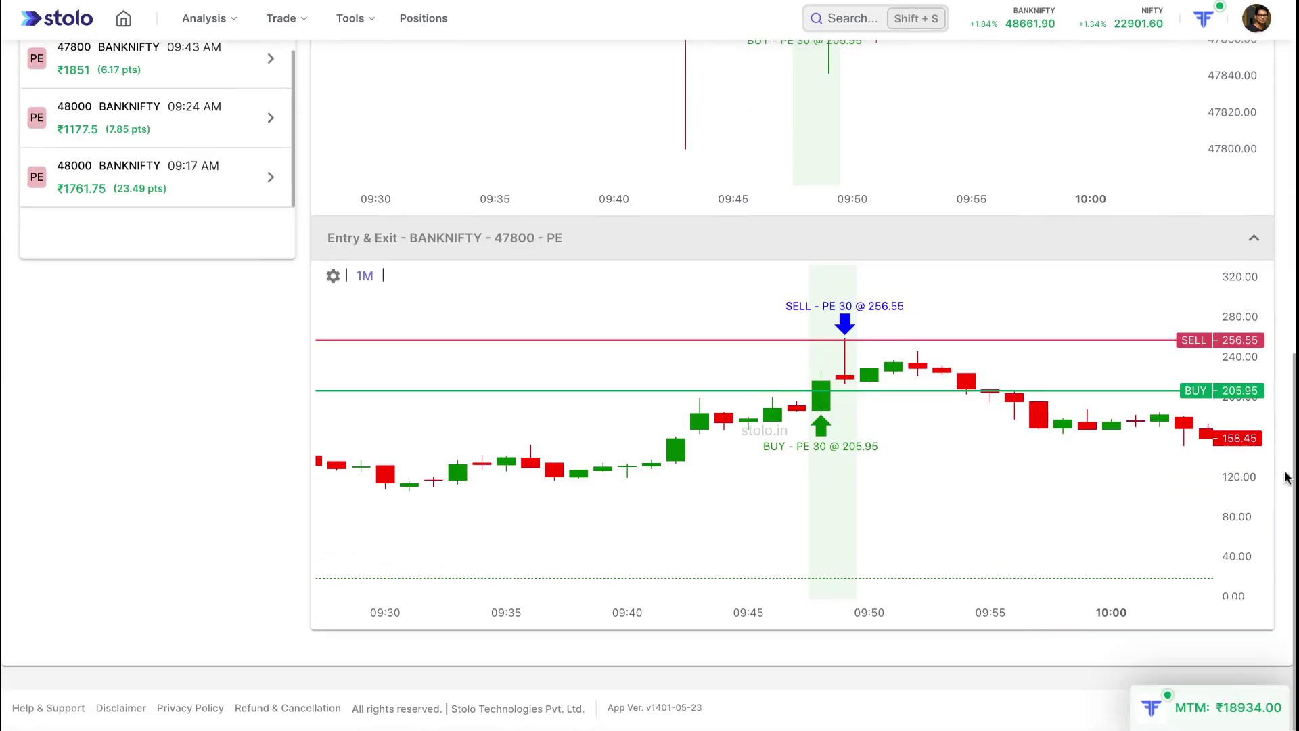
pyautogui.moveTo(1260, 427); pyautogui.dragTo(1257, 382)
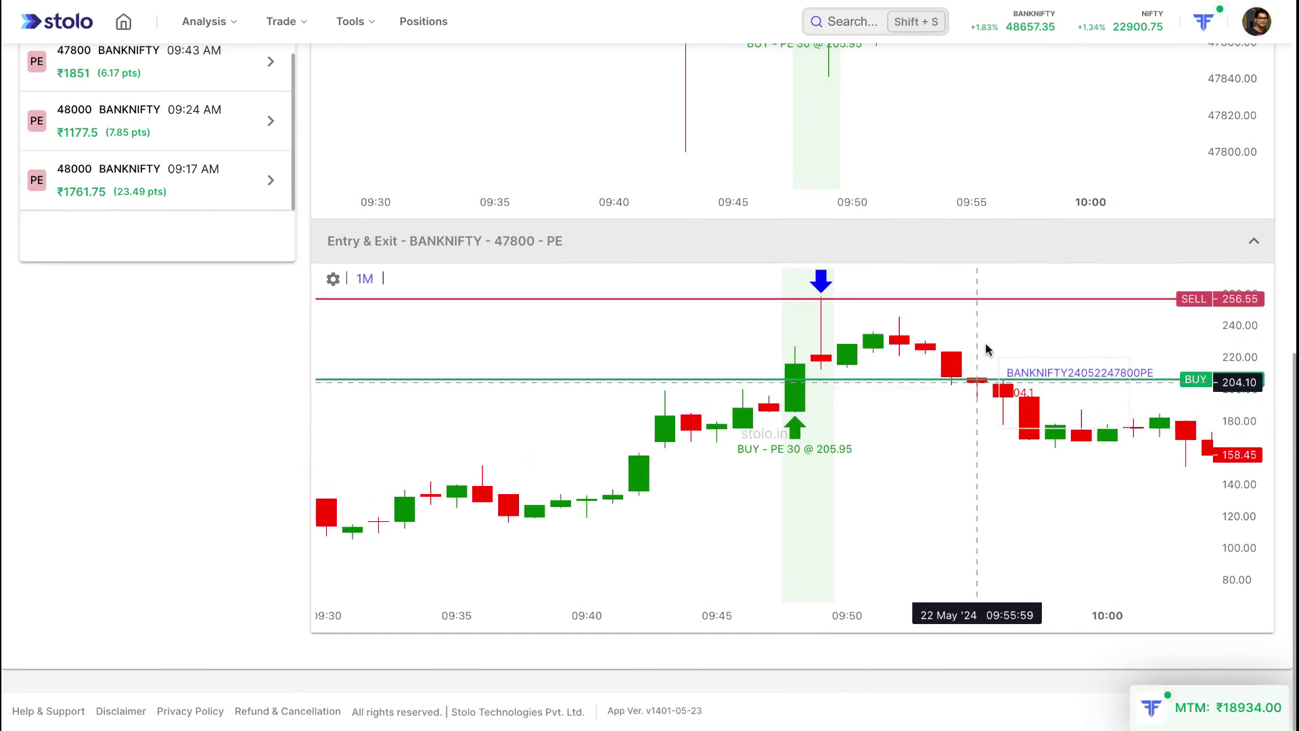
pyautogui.moveTo(869, 333); pyautogui.dragTo(881, 382)
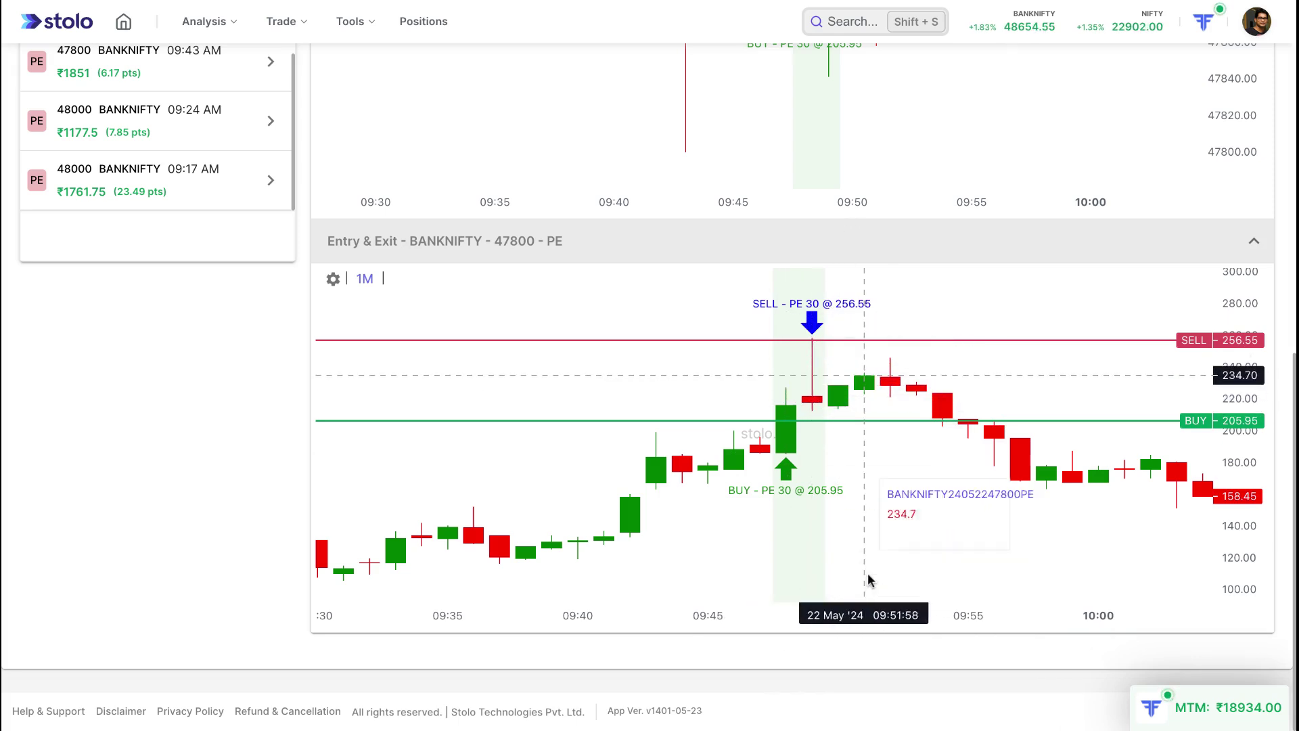
pyautogui.moveTo(839, 616); pyautogui.dragTo(656, 629)
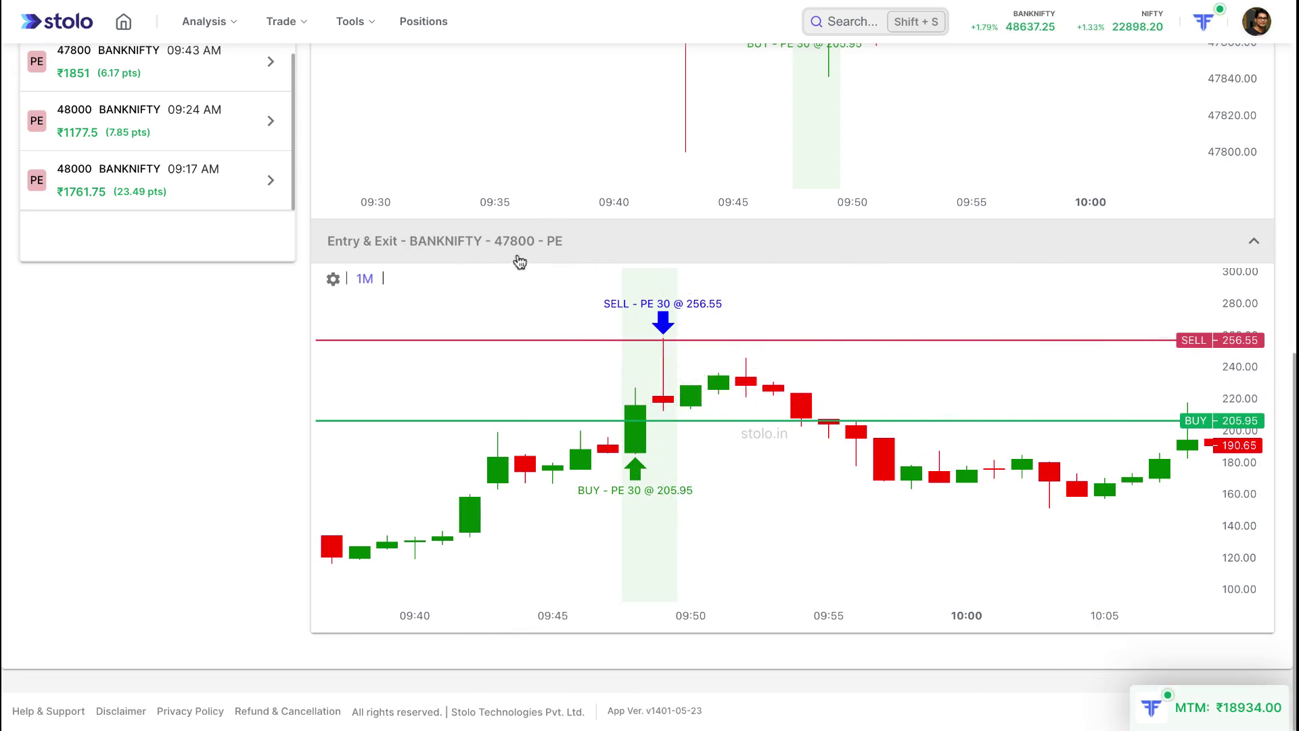
# Step: Return to the BANKNIFTY futures chart and compress its time and price scales to show more movement around the 09:48 AM trade
pyautogui.scroll(3, 1209, 263)
pyautogui.scroll(2, 1209, 262)
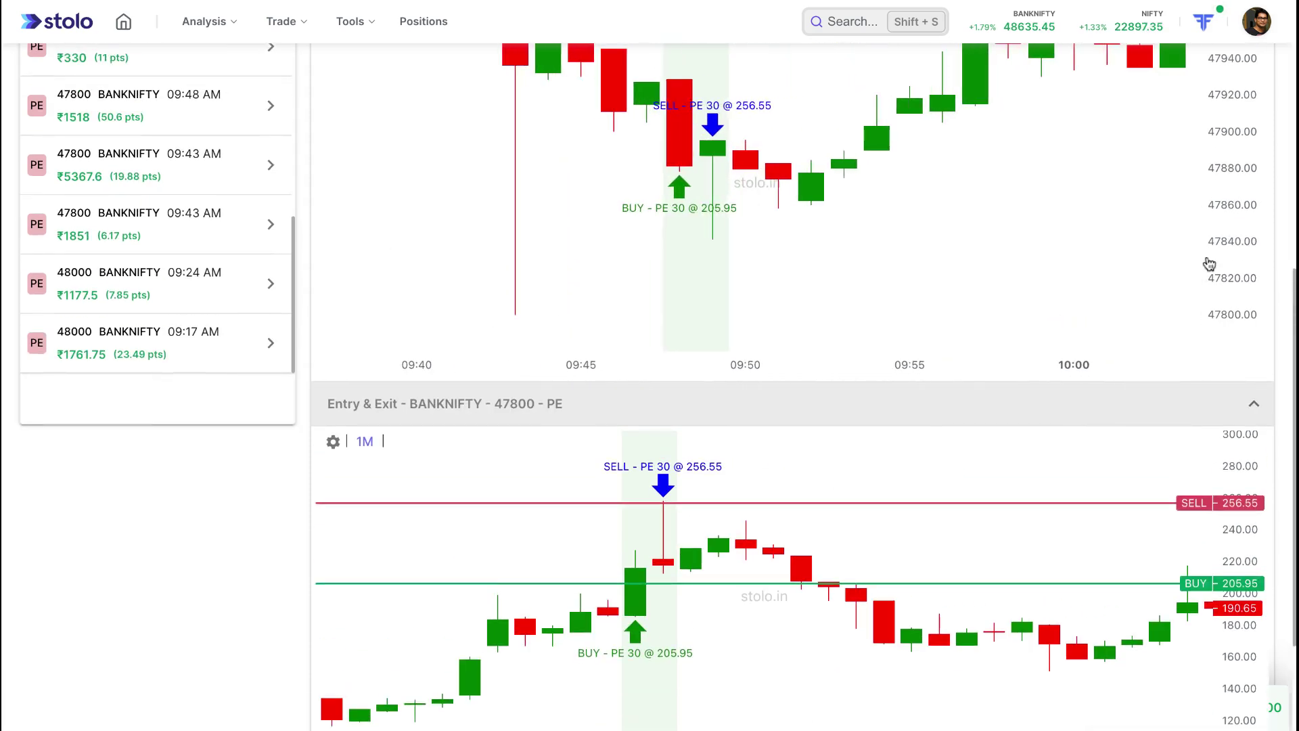
pyautogui.scroll(5, 1292, 178)
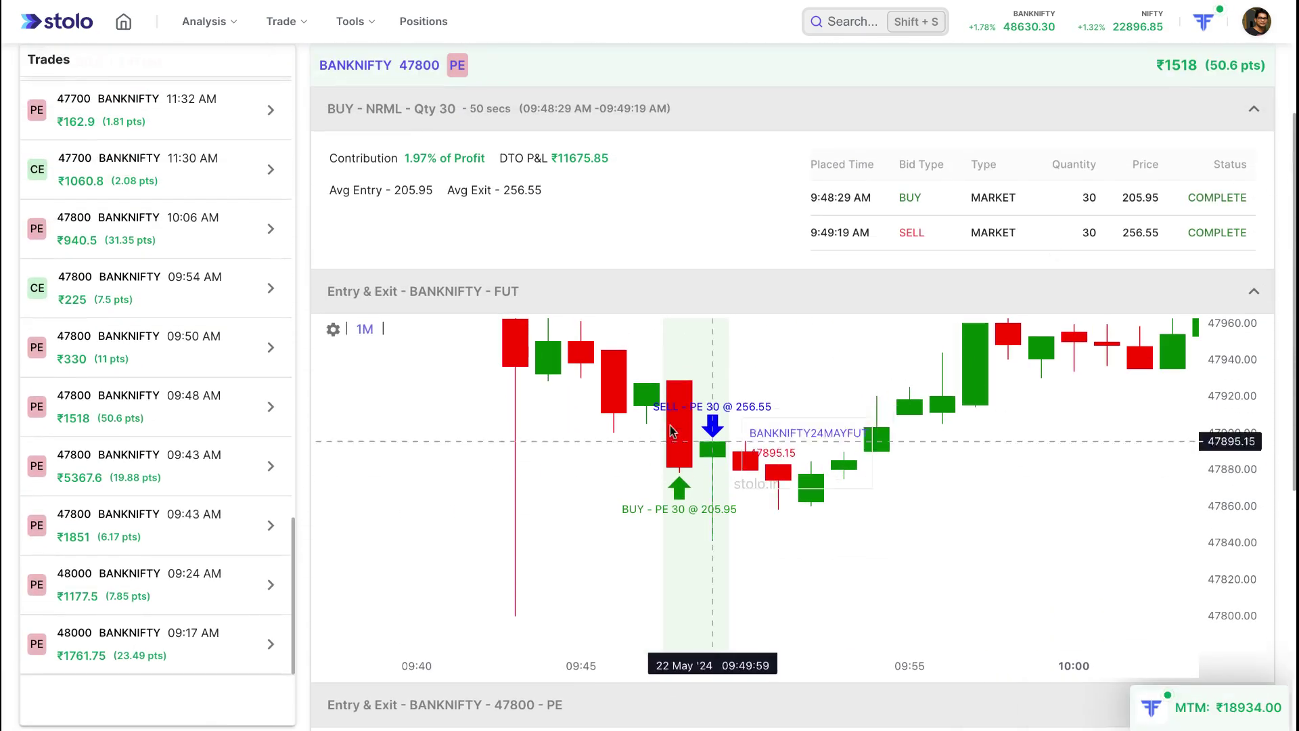
pyautogui.moveTo(777, 661); pyautogui.dragTo(823, 664)
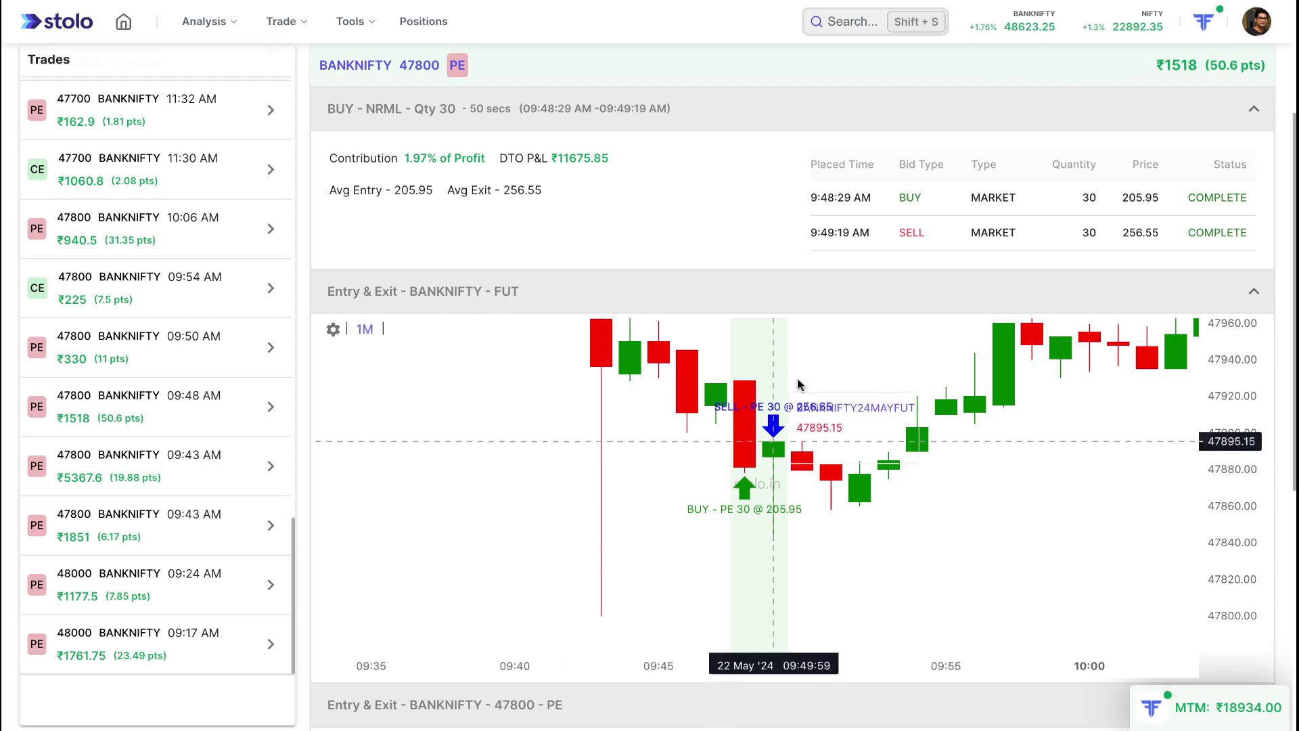
pyautogui.moveTo(1264, 358); pyautogui.dragTo(1264, 389)
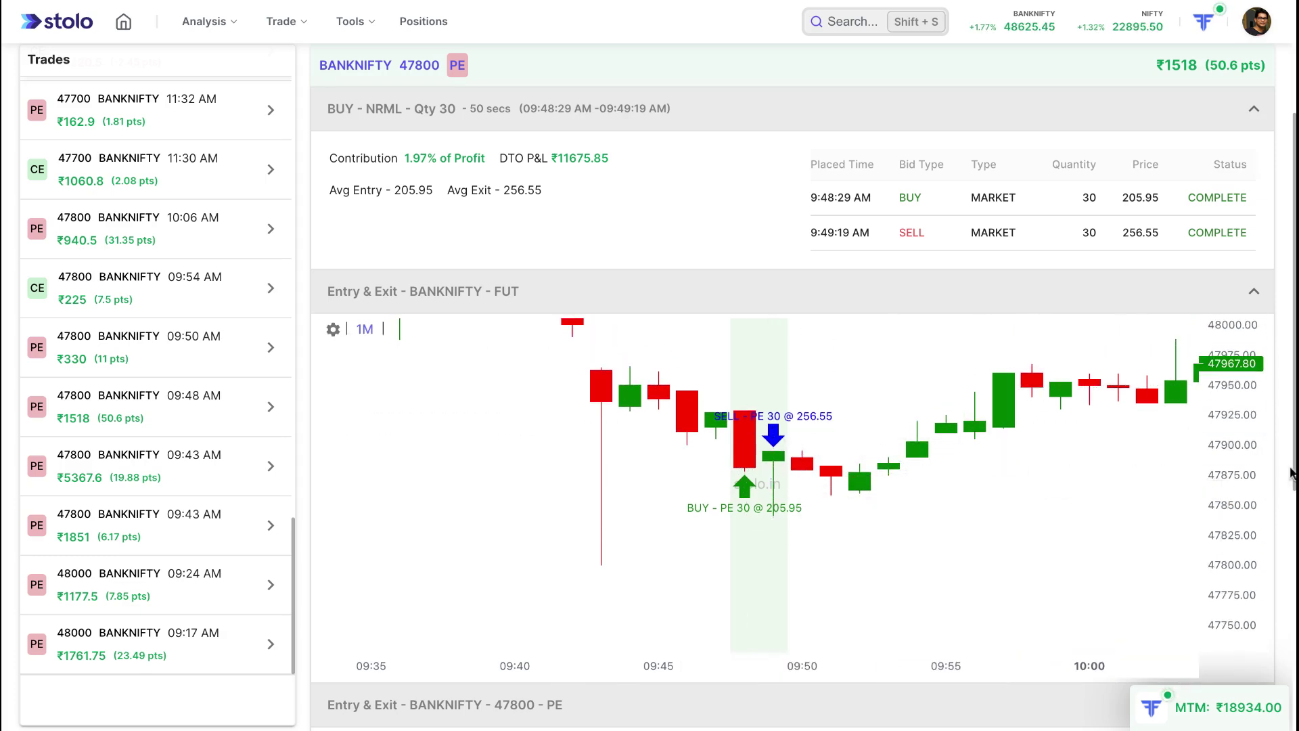
# Step: Compare the 47800 PE chart with the futures chart and order details of the 09:48 AM trade
pyautogui.scroll(-7, 1279, 467)
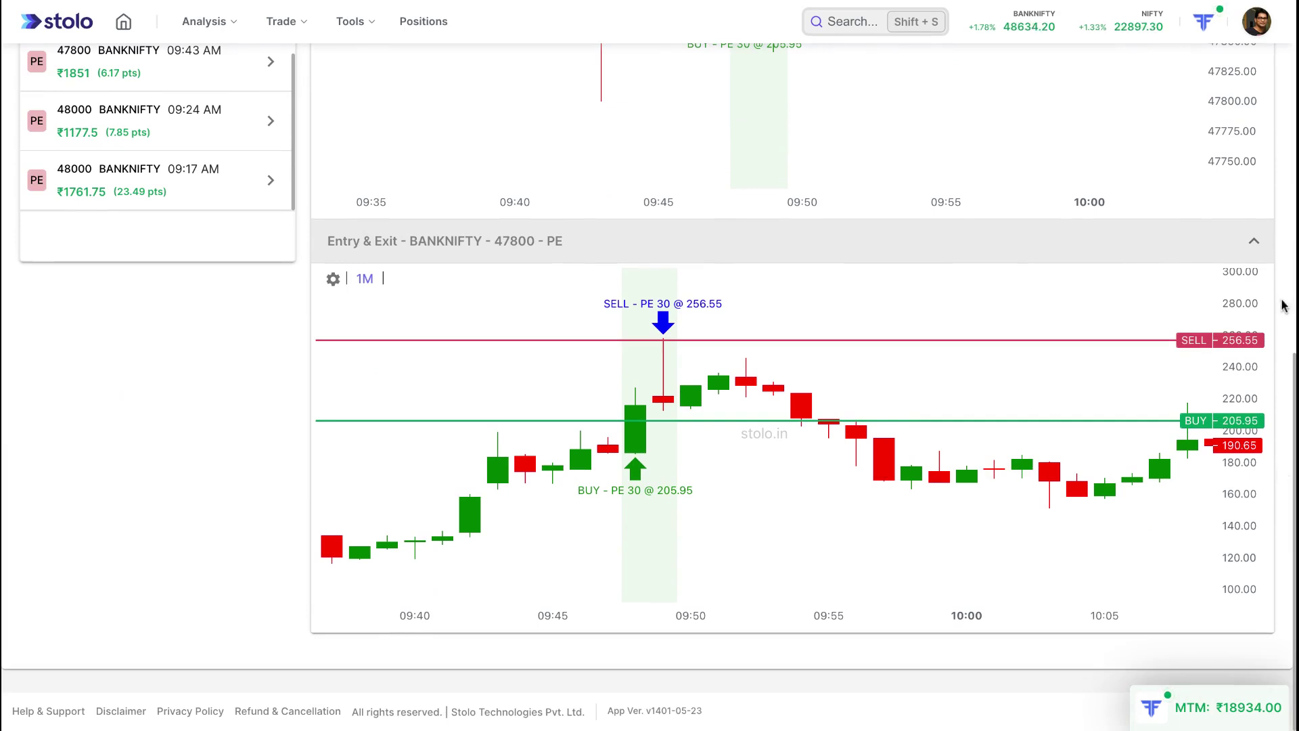
pyautogui.scroll(6, 1281, 305)
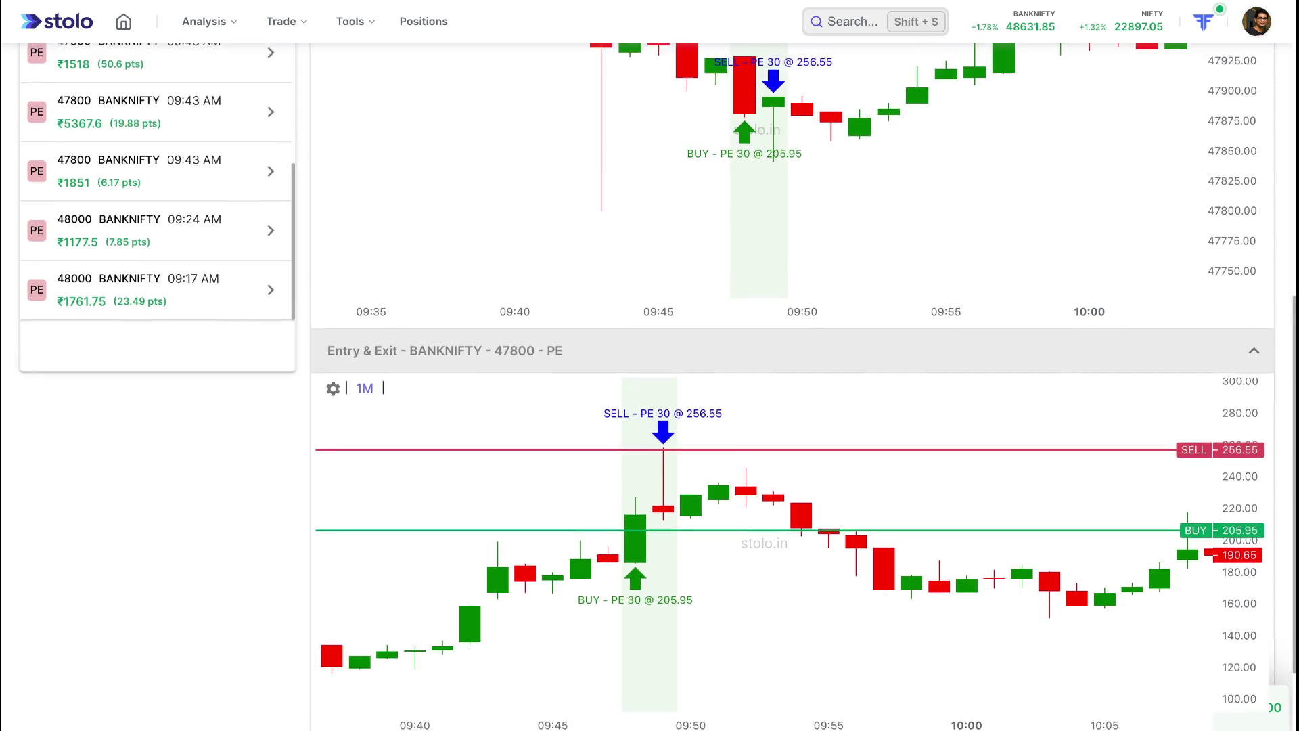
pyautogui.scroll(2, 1280, 305)
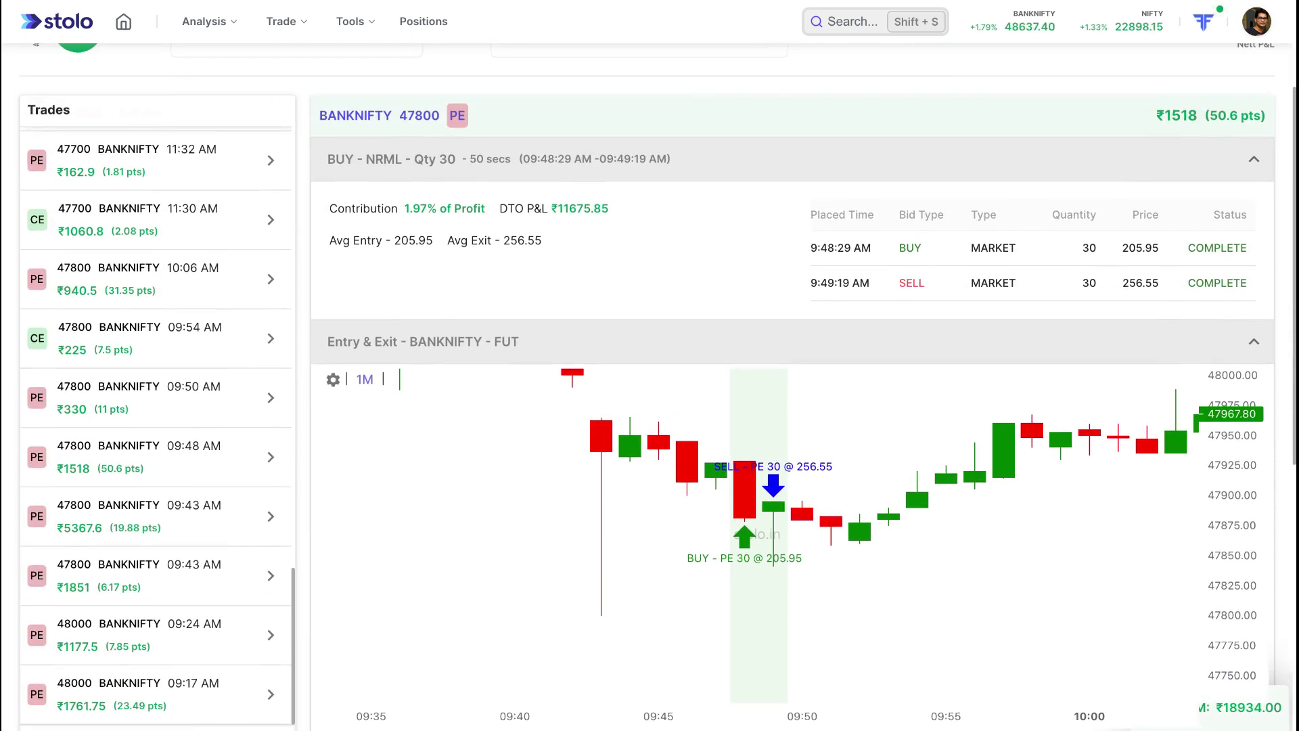
pyautogui.scroll(1, 1280, 305)
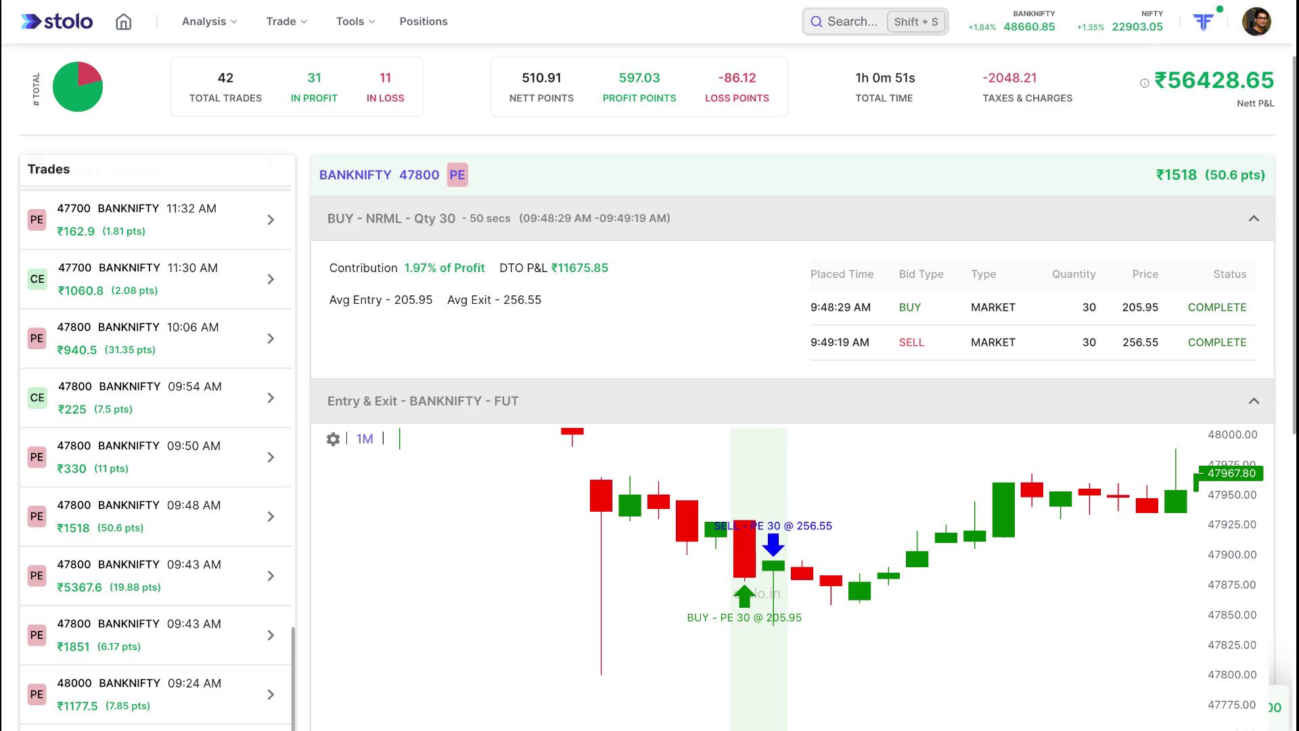
# Step: Switch from the trade analysis to the day's overall statistics and show the Trade Stats chart
pyautogui.scroll(3, 814, 182)
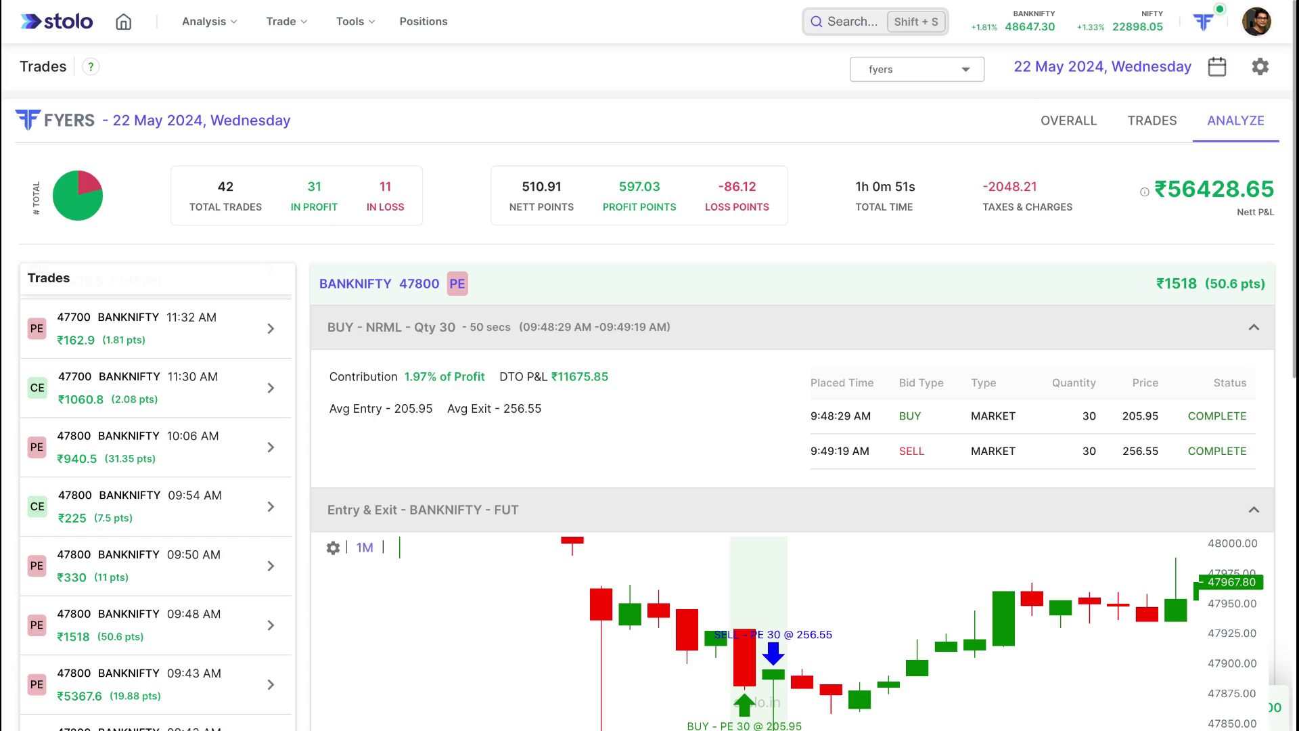
pyautogui.click(1076, 131)
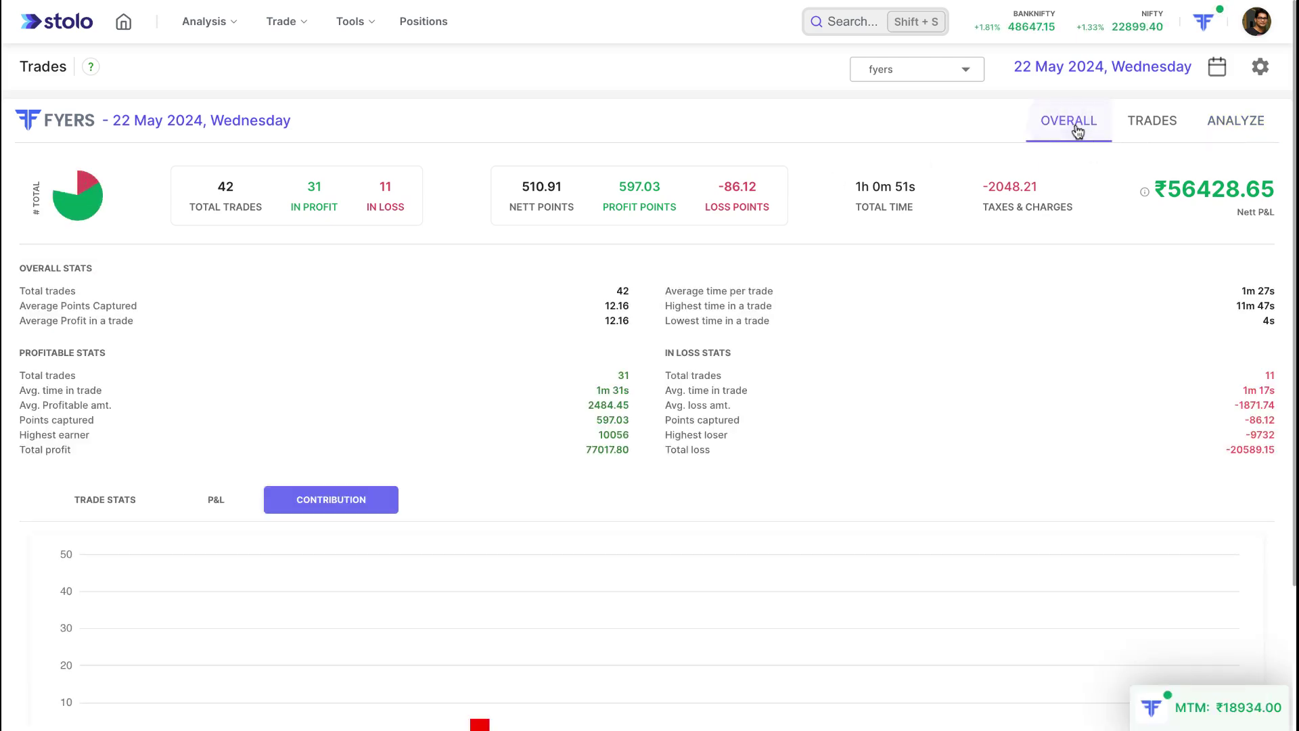
pyautogui.click(106, 499)
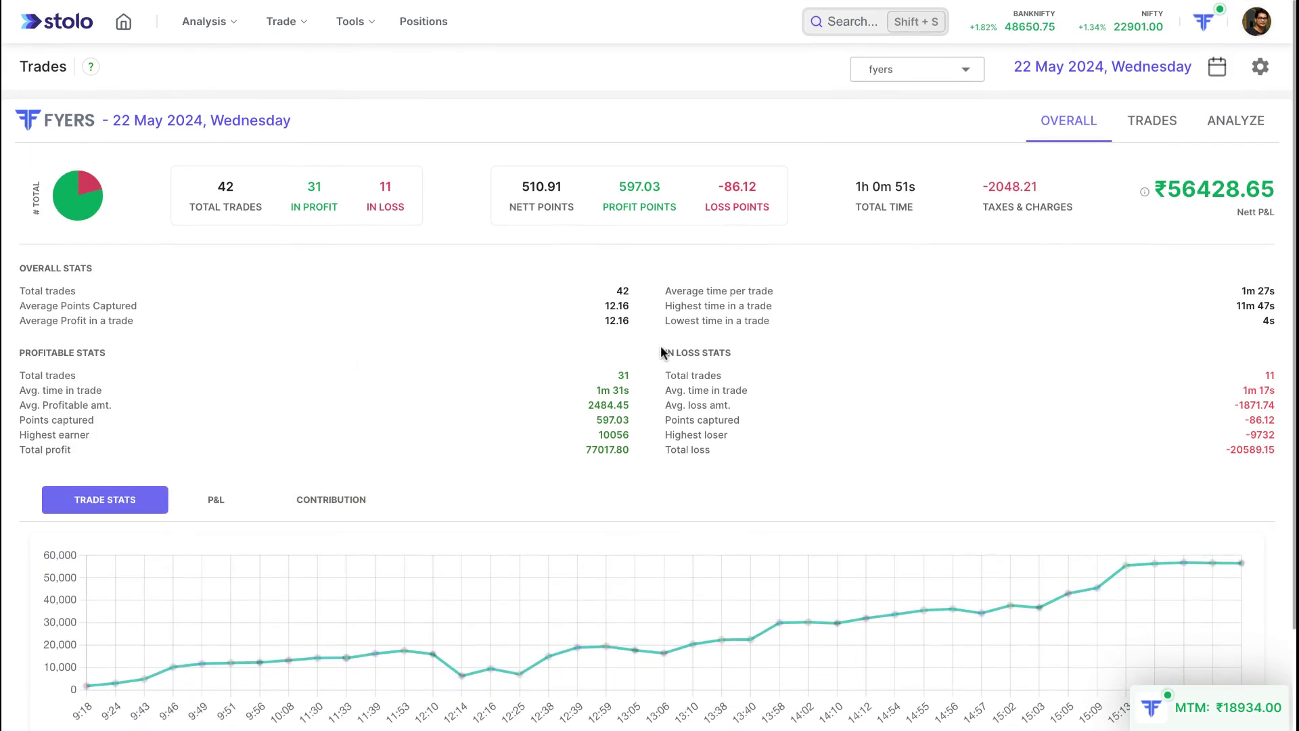